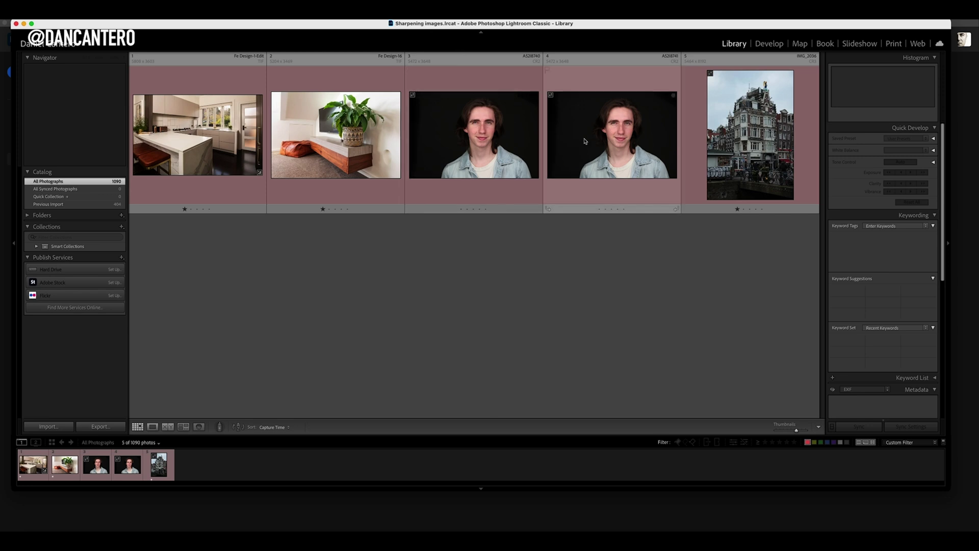
Step: Open the fourth photo, the second man's portrait, zoomed in on the eyes and bring it into the Develop module
double_click(585, 141)
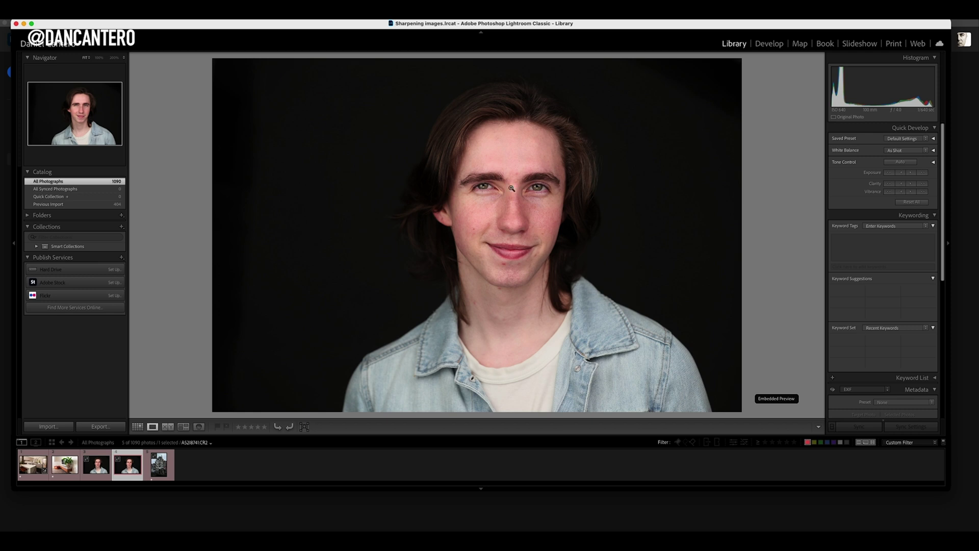
left_click(516, 186)
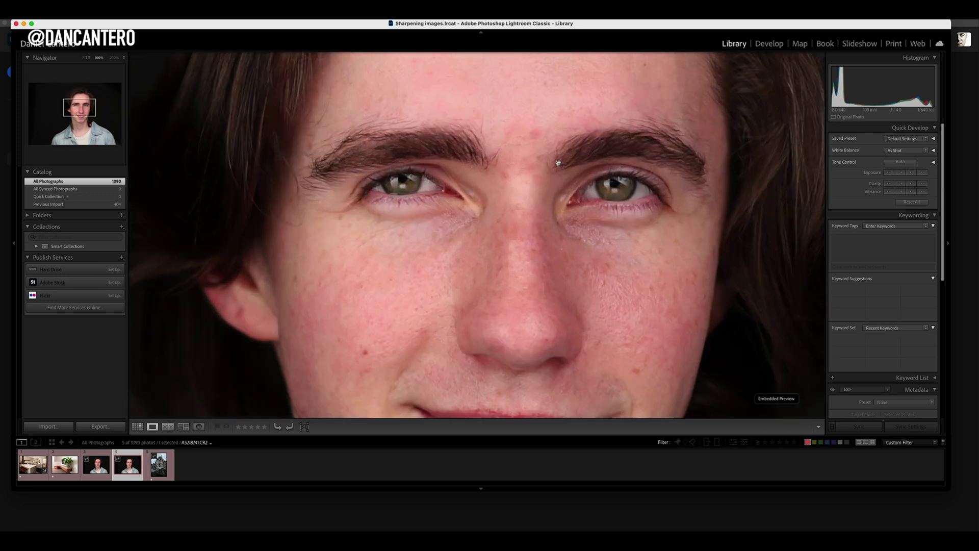
left_click_drag(547, 187, 530, 208)
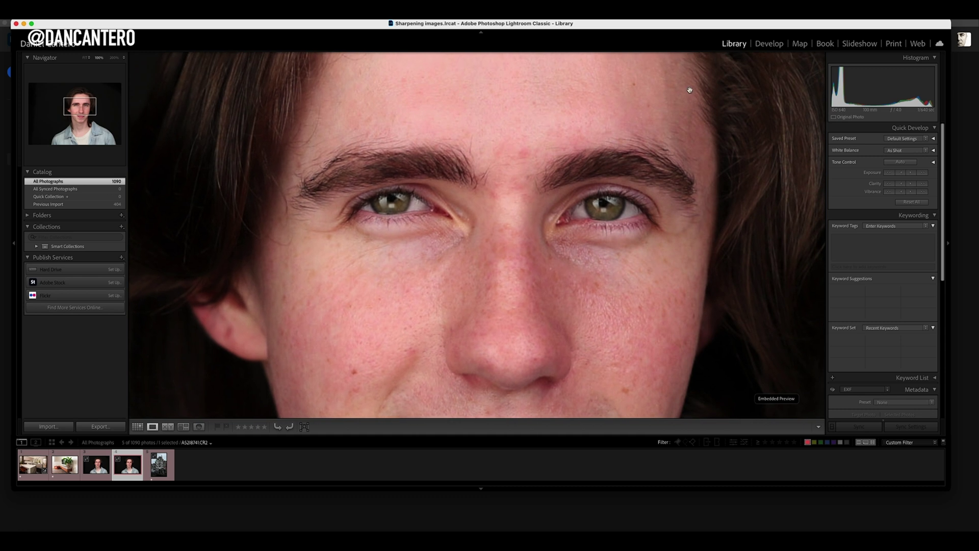
left_click(768, 43)
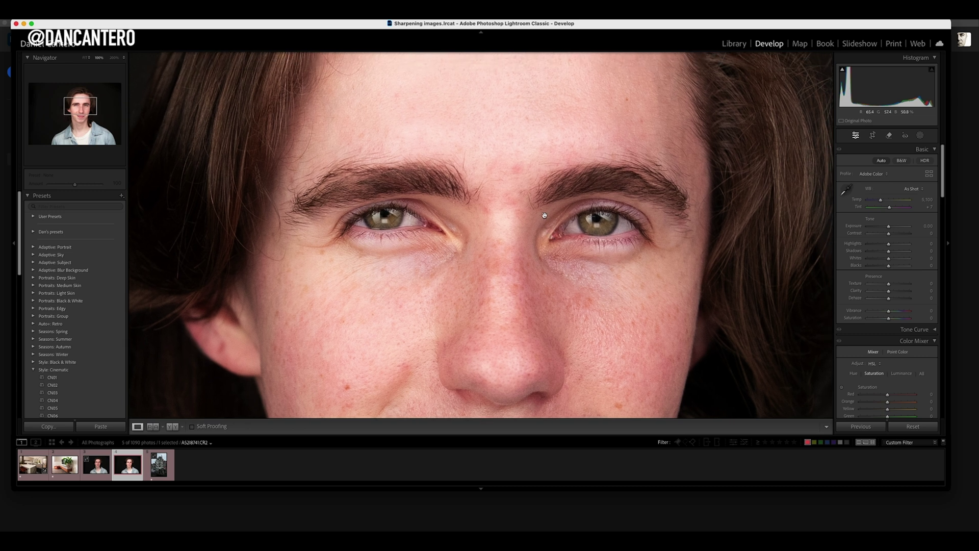
Step: Compare the eye and skin sharpness of the two portraits at close zoom
scroll(543, 221, "down", 2)
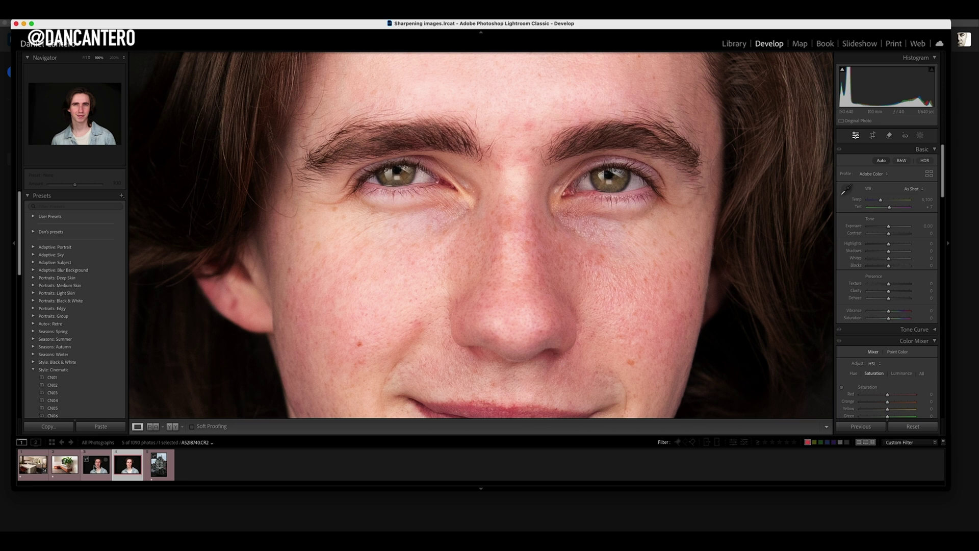
left_click(96, 464)
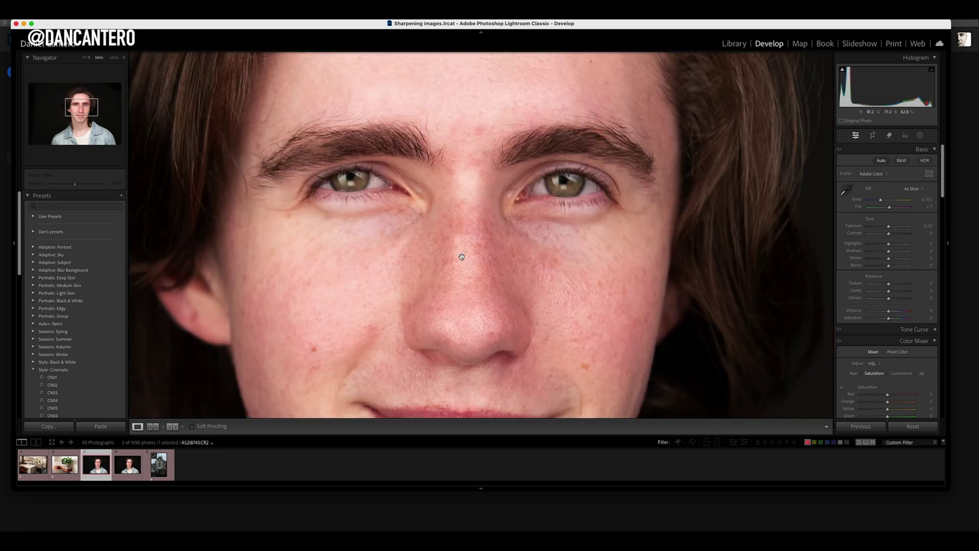
left_click_drag(433, 257, 504, 246)
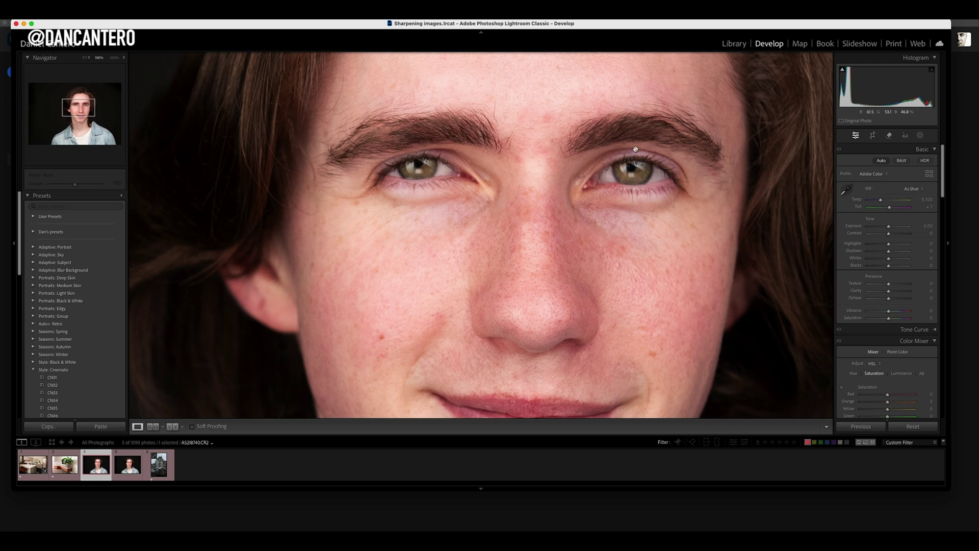
left_click(127, 465)
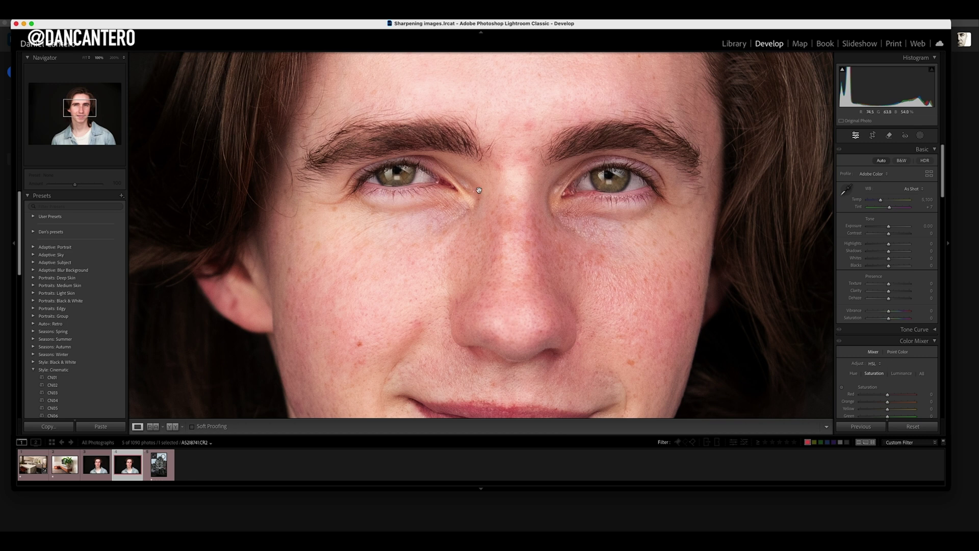
Step: Send the first of the two portraits, the third photo in the filmstrip, to Photoshop for editing
key("Left")
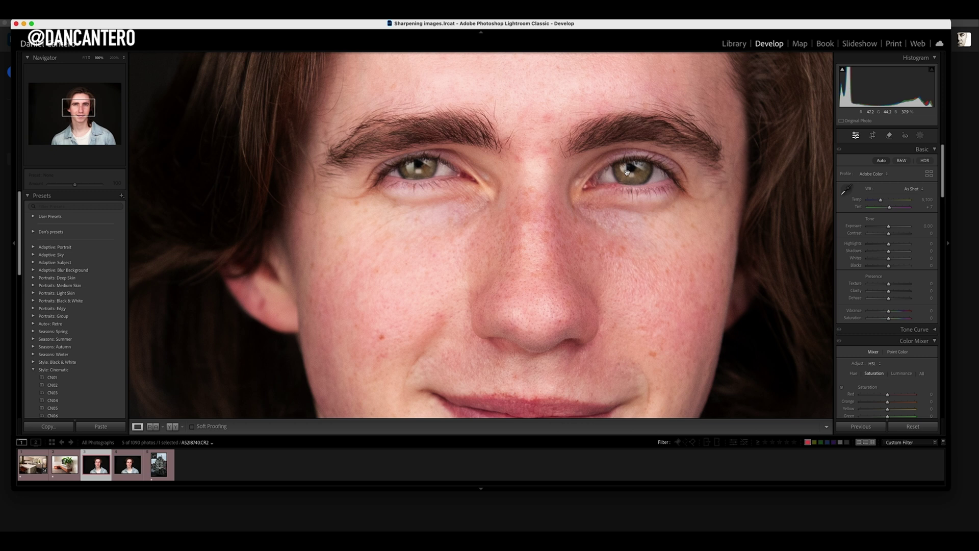
left_click(608, 181)
right_click(506, 190)
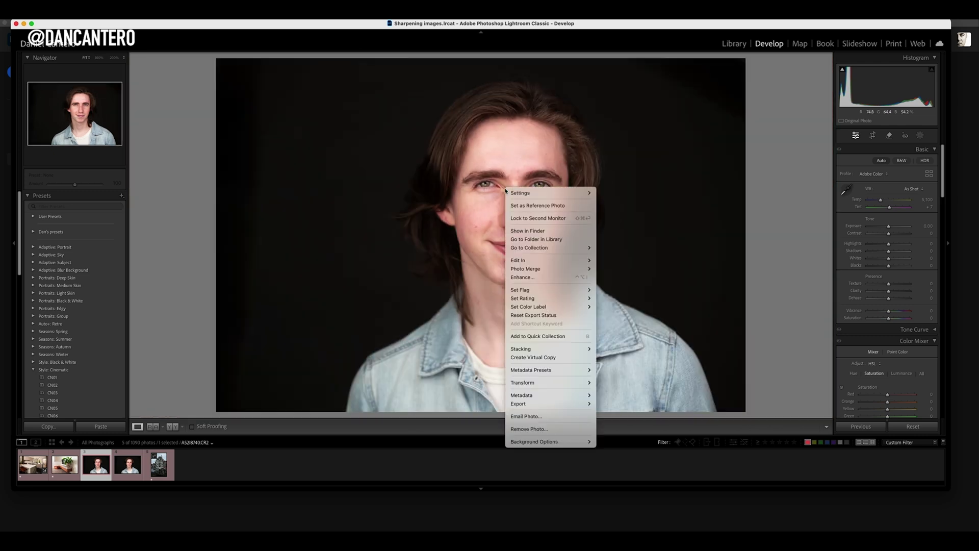
mouse_move(551, 262)
left_click(615, 261)
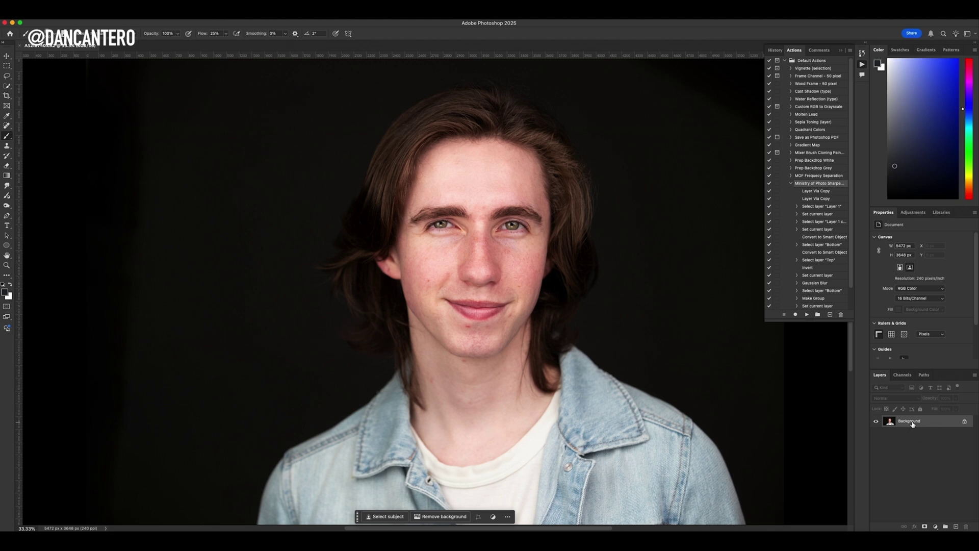
Step: Duplicate the Background layer twice and rename the lower copy Bottom and the upper copy Top
key("ctrl+j")
key("ctrl+j")
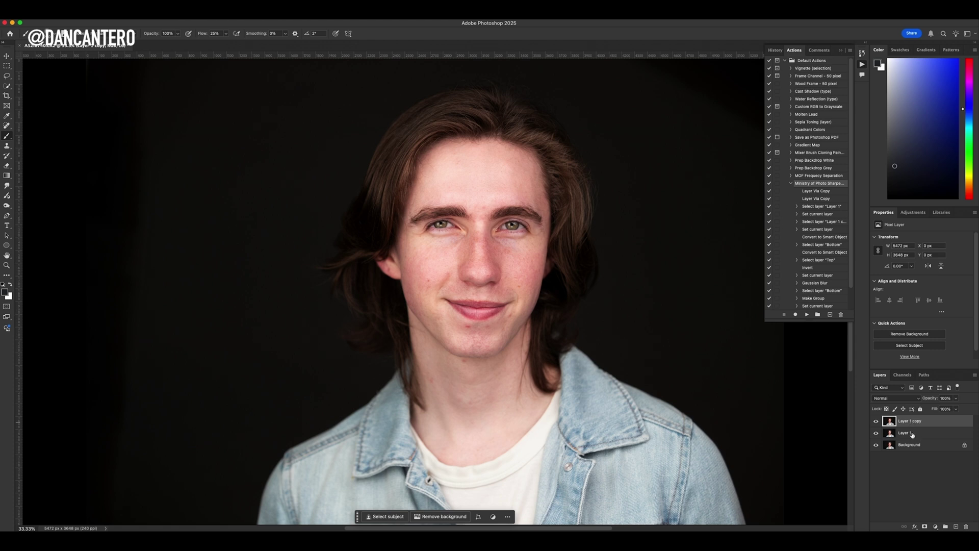
double_click(910, 434)
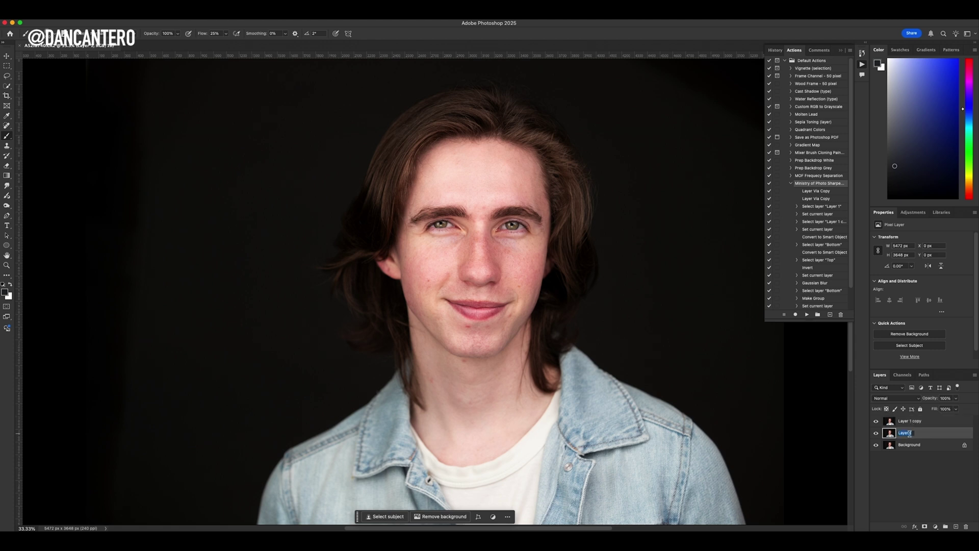
type("Bottom")
double_click(909, 420)
type("Top")
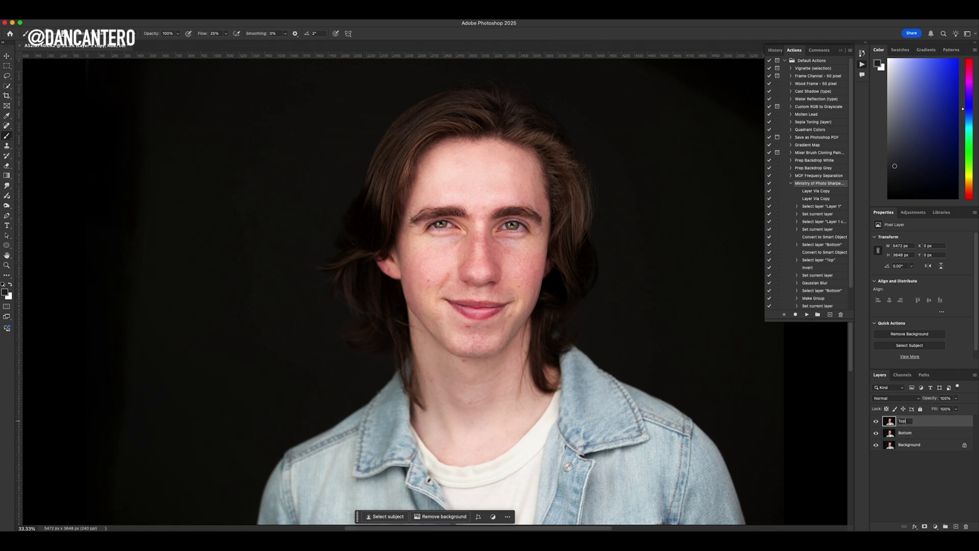
key("Return")
Step: Convert the Bottom layer and the Top layer into separate smart objects
left_click(920, 433)
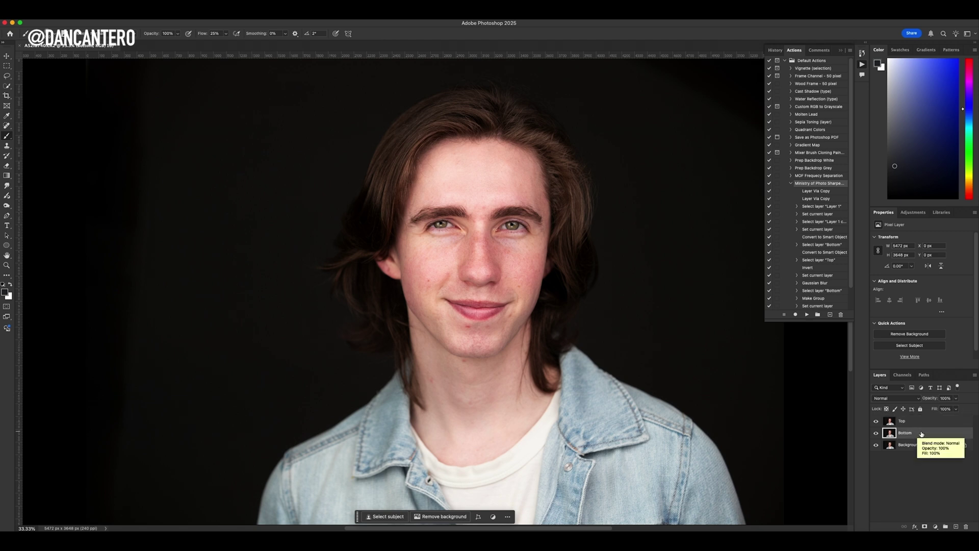
right_click(923, 433)
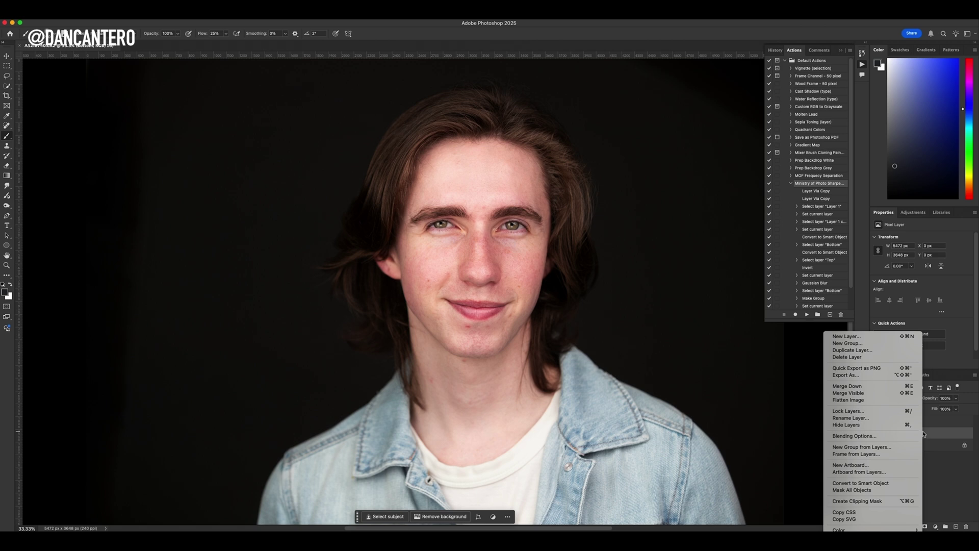
left_click(888, 486)
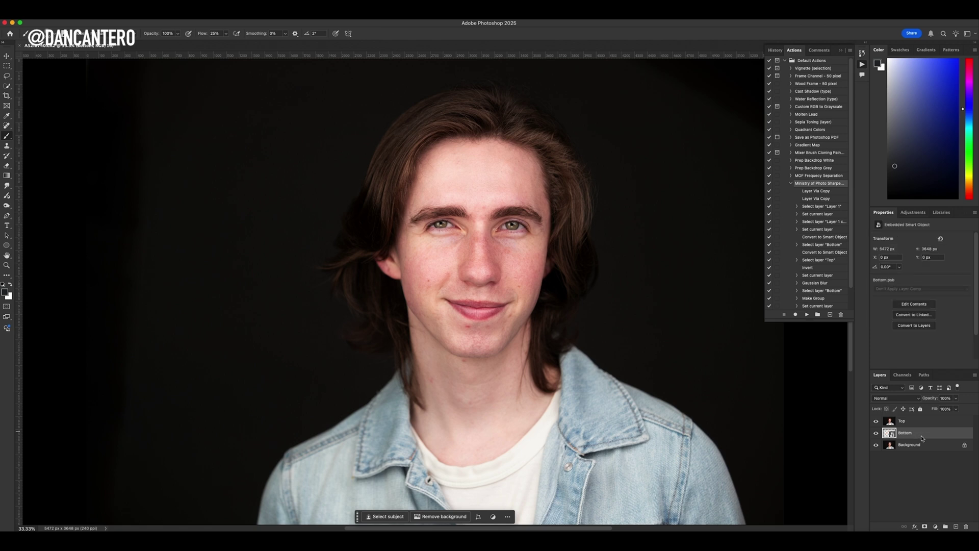
left_click(914, 423)
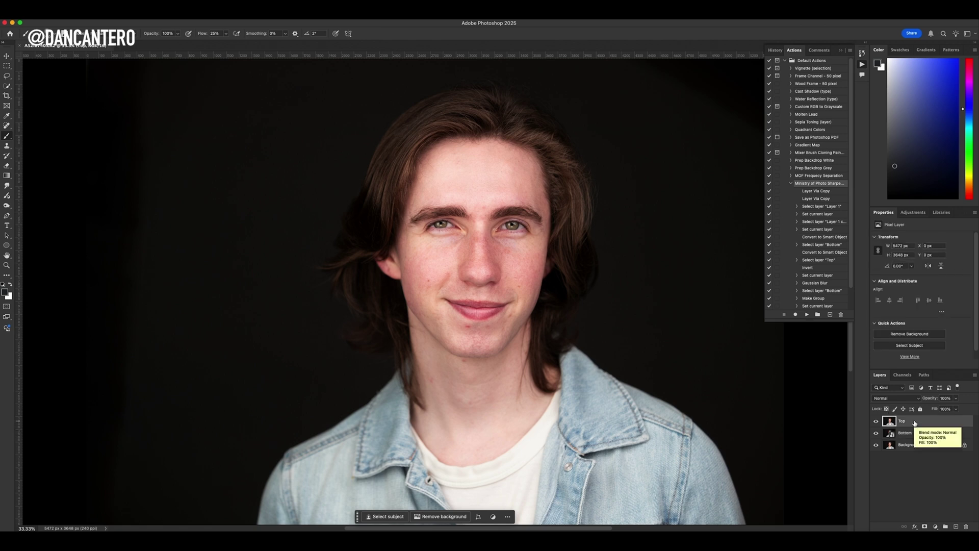
right_click(914, 423)
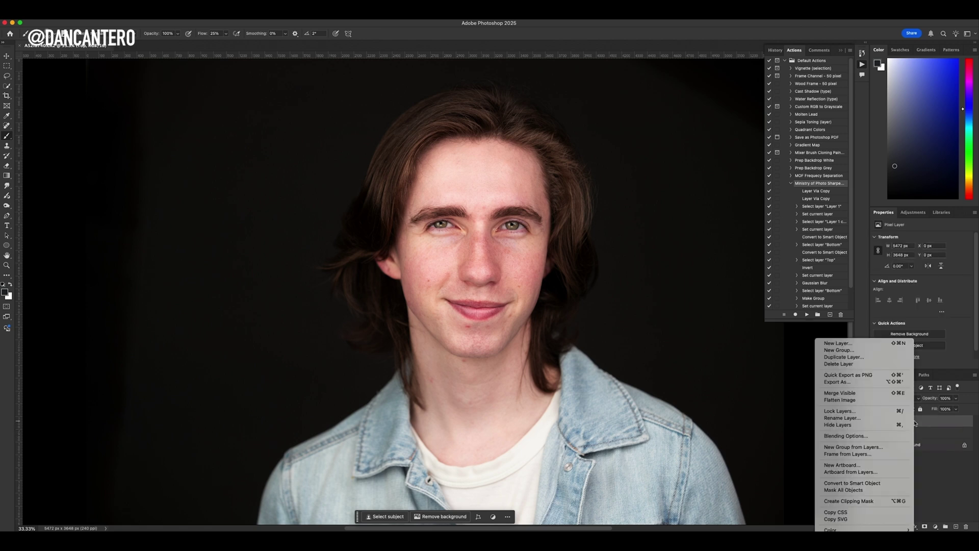
left_click(878, 485)
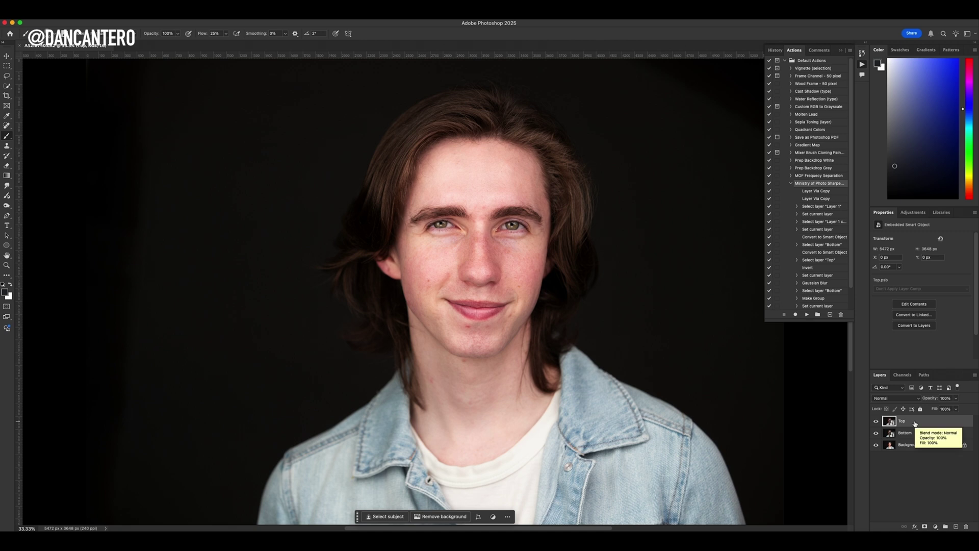
Step: Invert the Top layer and set its blend mode to Vivid Light
key("super+i")
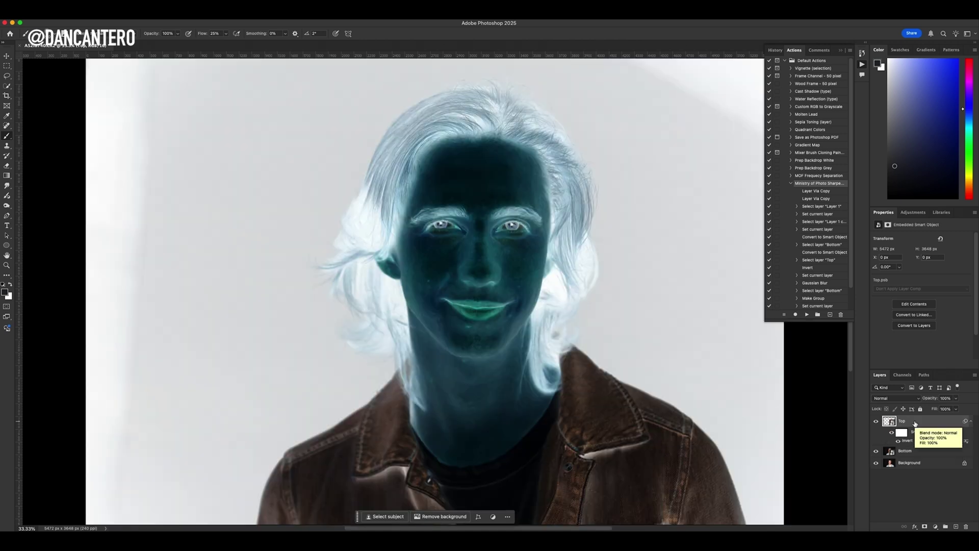
left_click(894, 399)
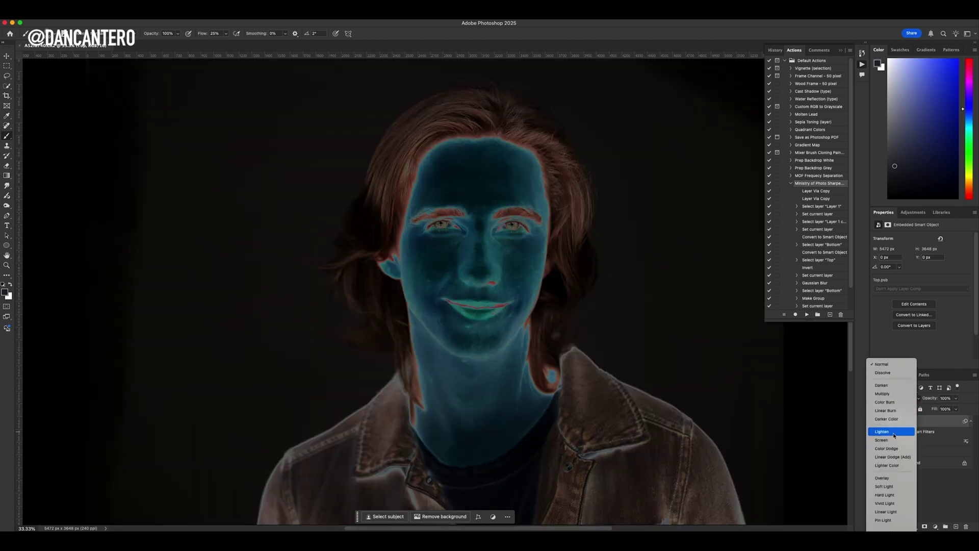
scroll(893, 435, "down", 1)
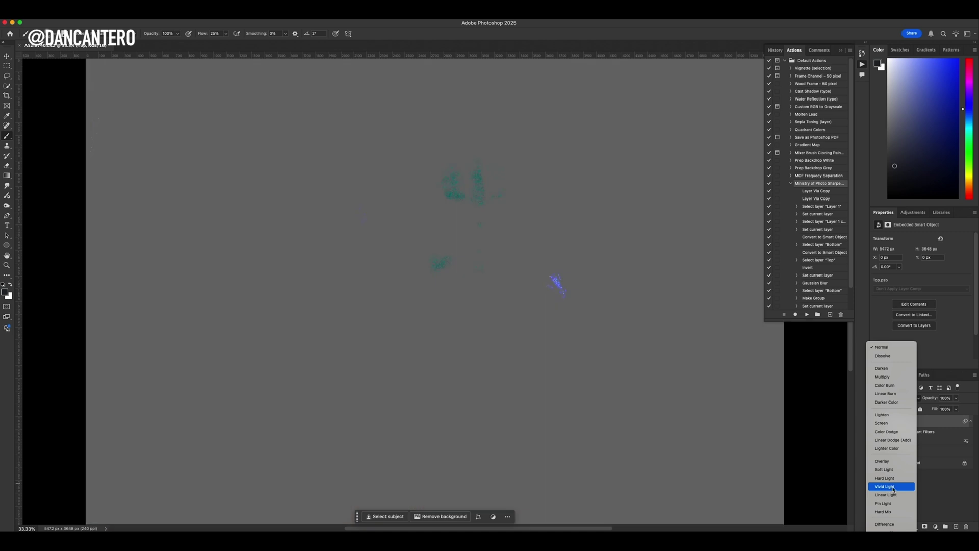
left_click(893, 488)
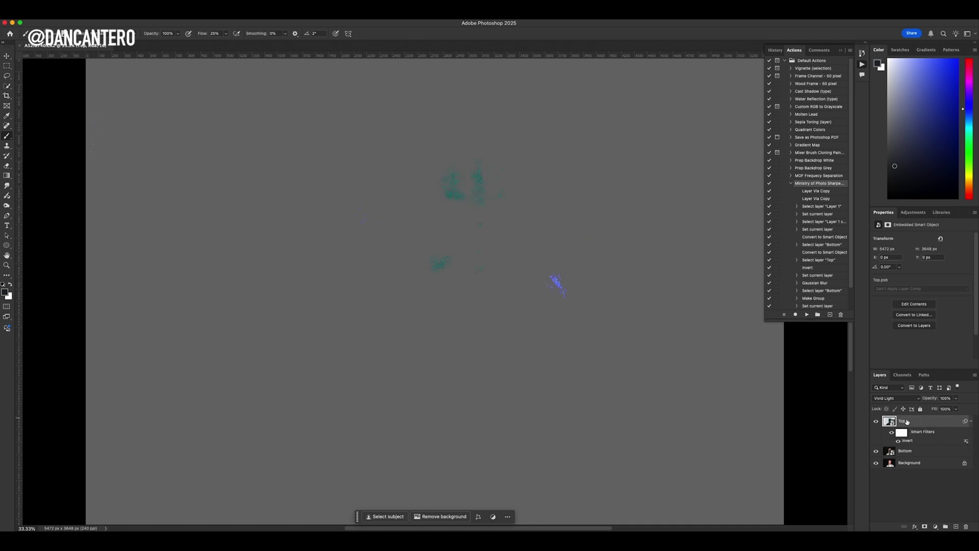
Step: Start a Gaussian Blur on the Top layer and bring its radius down to 1.3 pixels
left_click(195, 11)
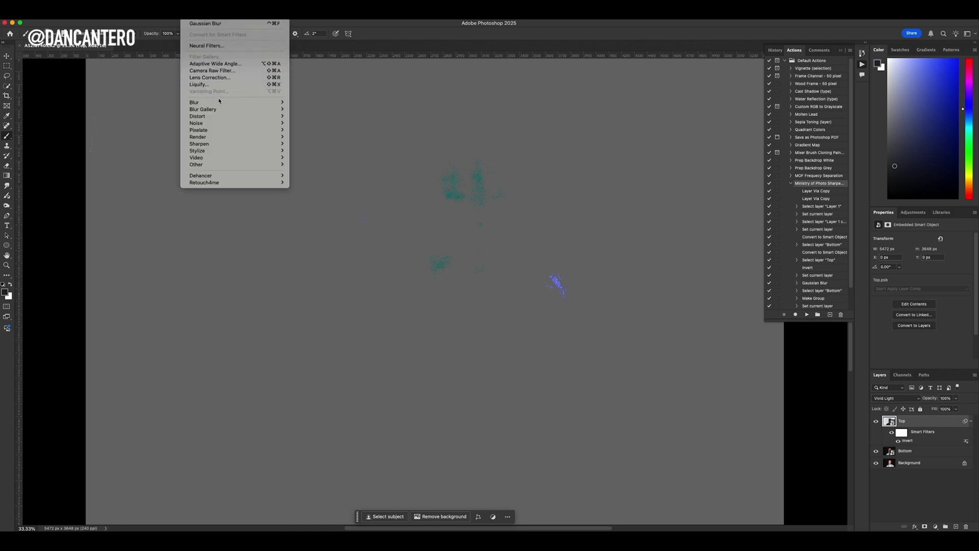
mouse_move(221, 103)
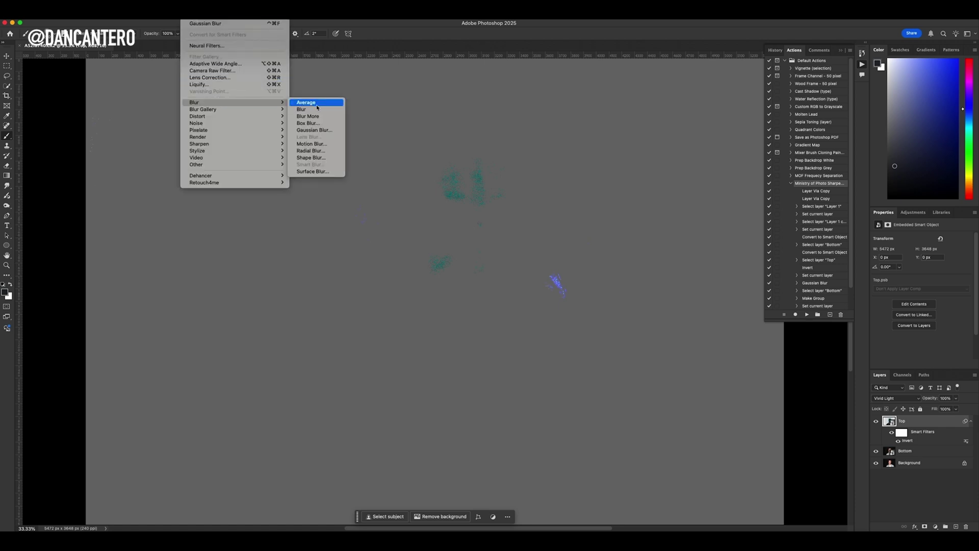
left_click(317, 131)
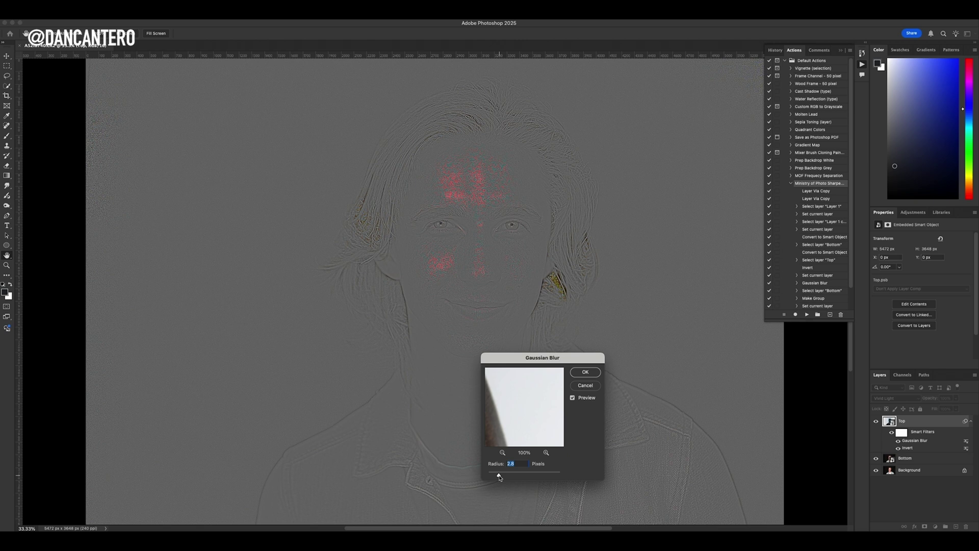
left_click_drag(499, 477, 506, 477)
mouse_move(506, 476)
left_mouse_down()
mouse_move(523, 477)
mouse_move(492, 478)
left_mouse_up()
Step: Judge the blur's edge detail around the eyes, raise the Gaussian Blur radius slightly and apply the filter
scroll(477, 223, "up", 1)
scroll(478, 224, "up", 2)
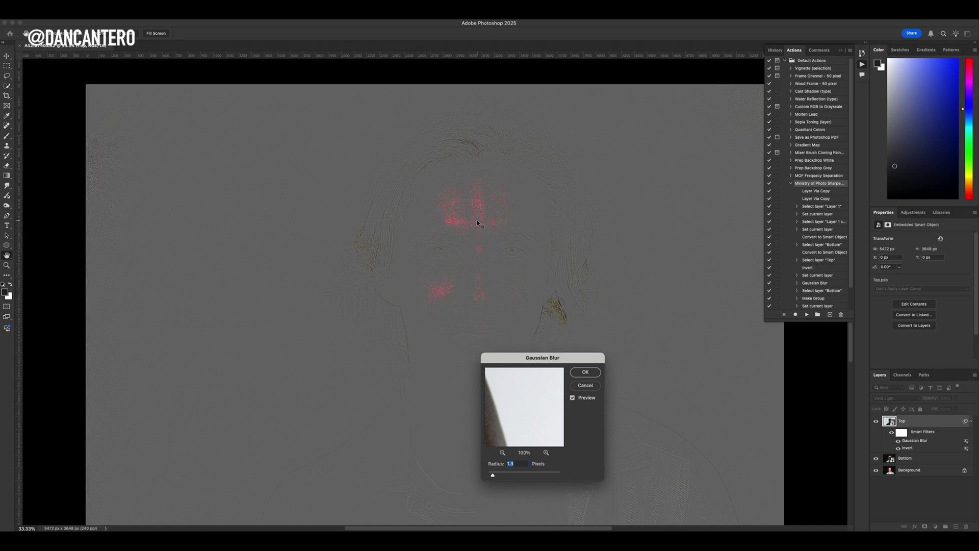
scroll(478, 224, "up", 1)
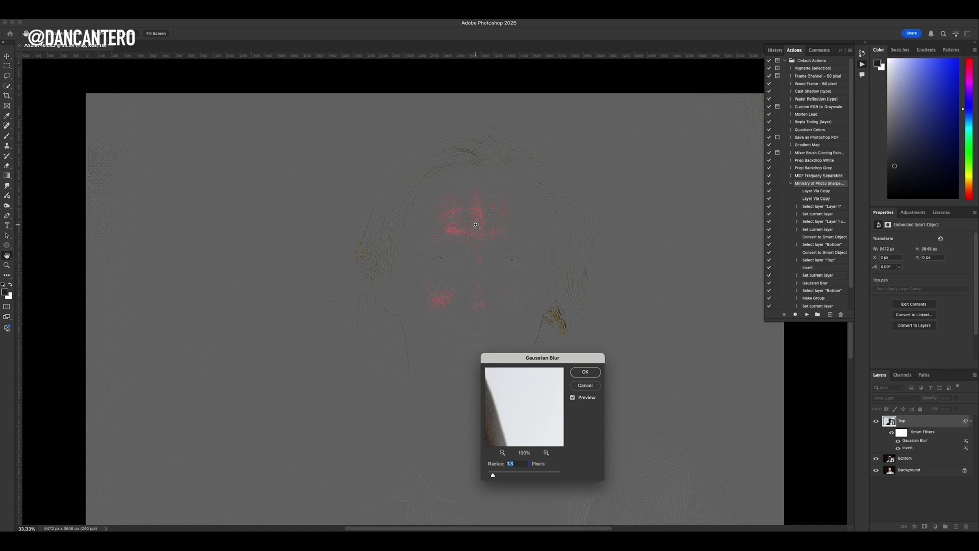
scroll(475, 225, "left", 1)
scroll(475, 225, "left", 3)
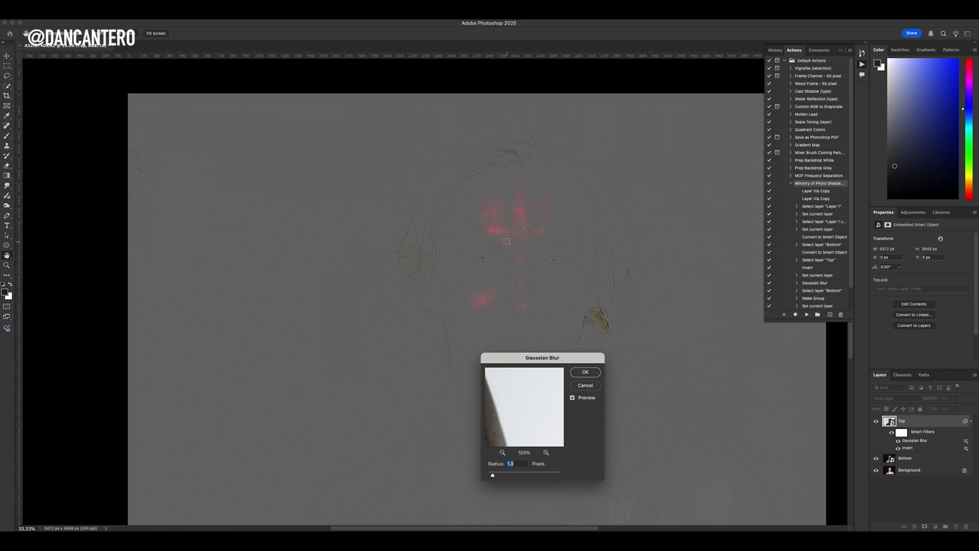
scroll(519, 255, "up", 5)
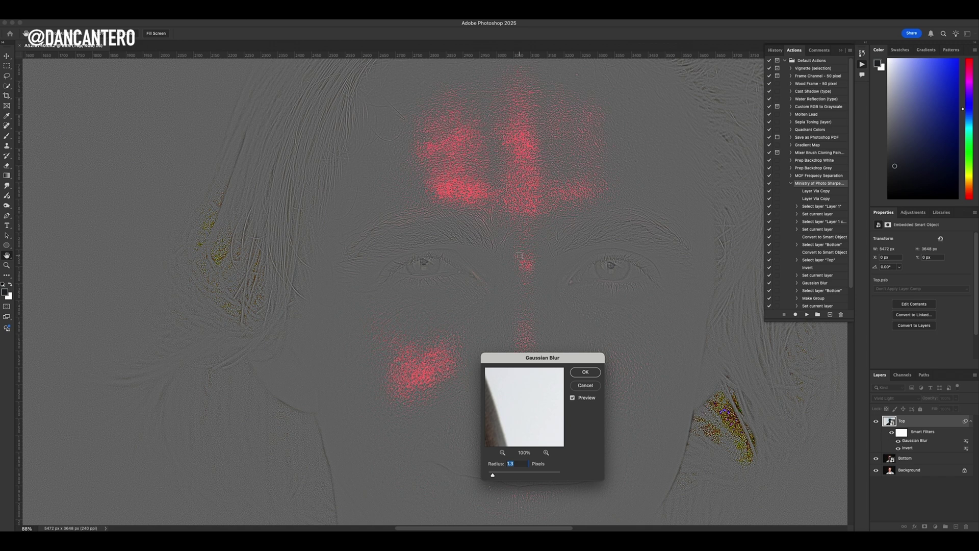
left_click(515, 242)
scroll(515, 242, "down", 5)
scroll(515, 242, "right", 3)
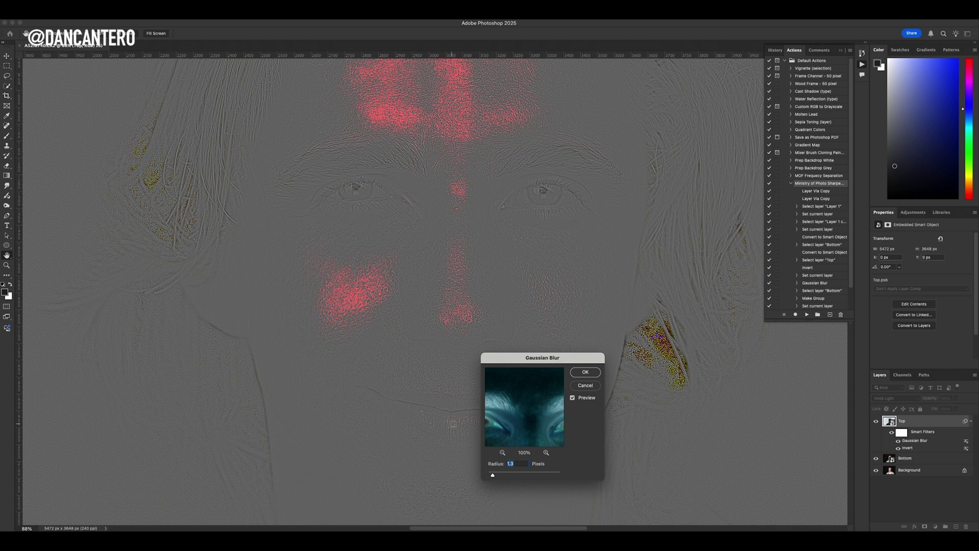
left_click_drag(493, 475, 495, 475)
left_click(585, 372)
Step: Combine the Top and Bottom layers into one layer group
key("b")
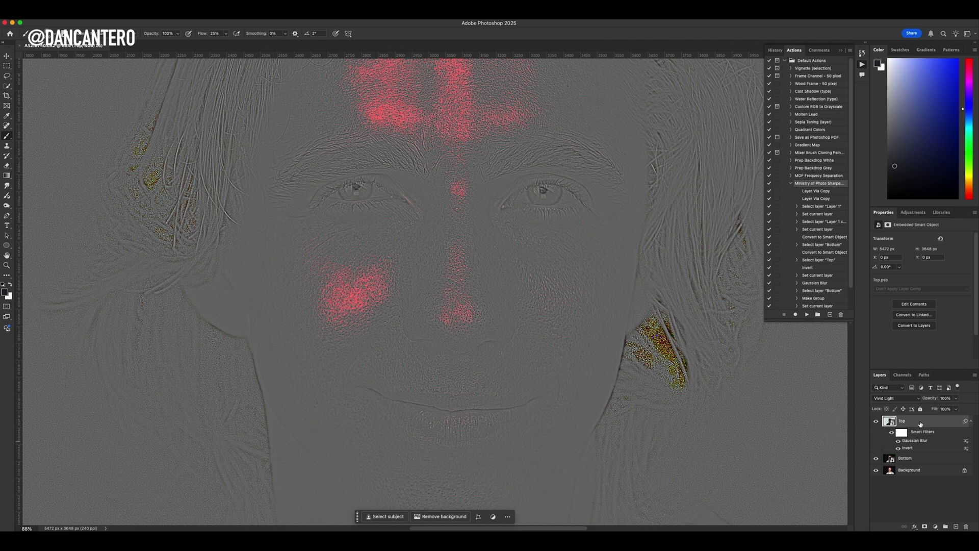
left_click(926, 461)
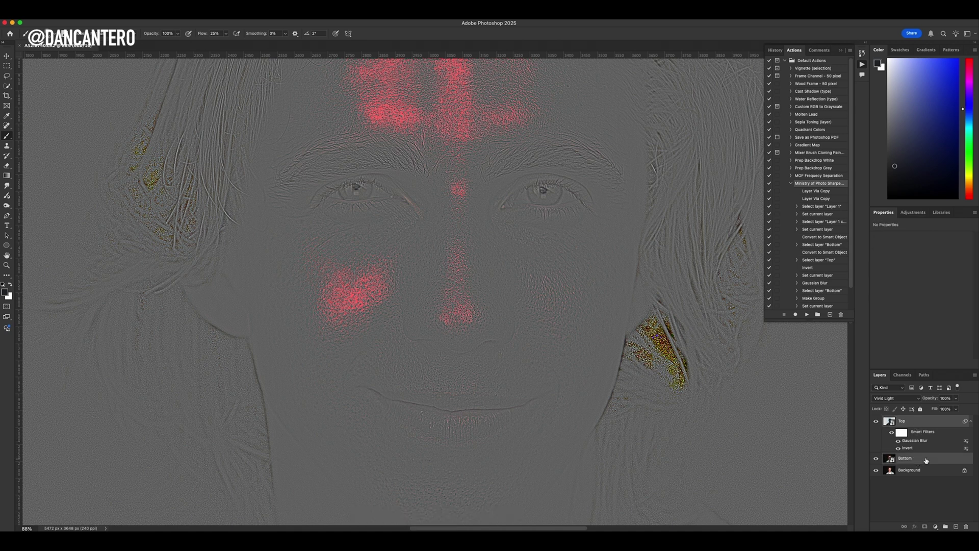
key("super+g")
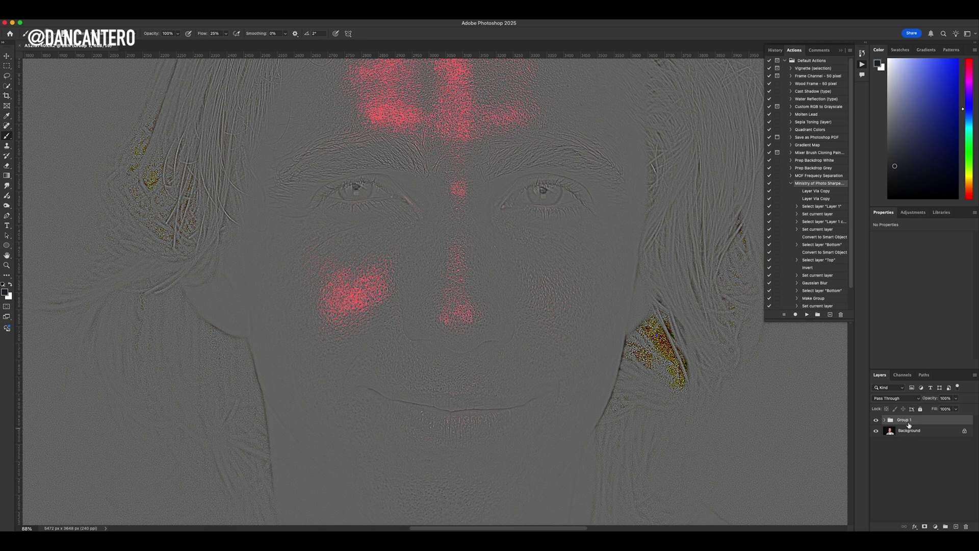
Step: Set the blend mode of the sharpening group to Overlay
left_click(917, 400)
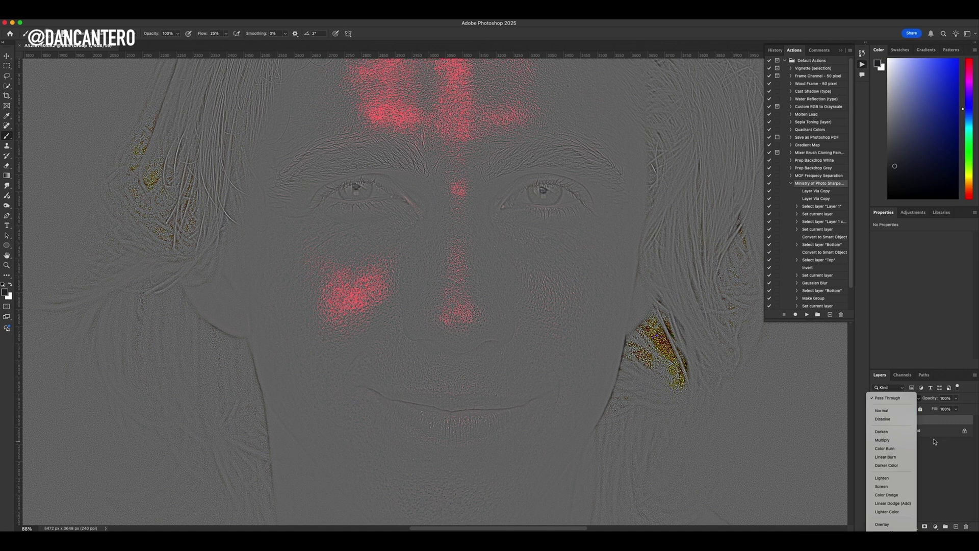
scroll(902, 438, "down", 1)
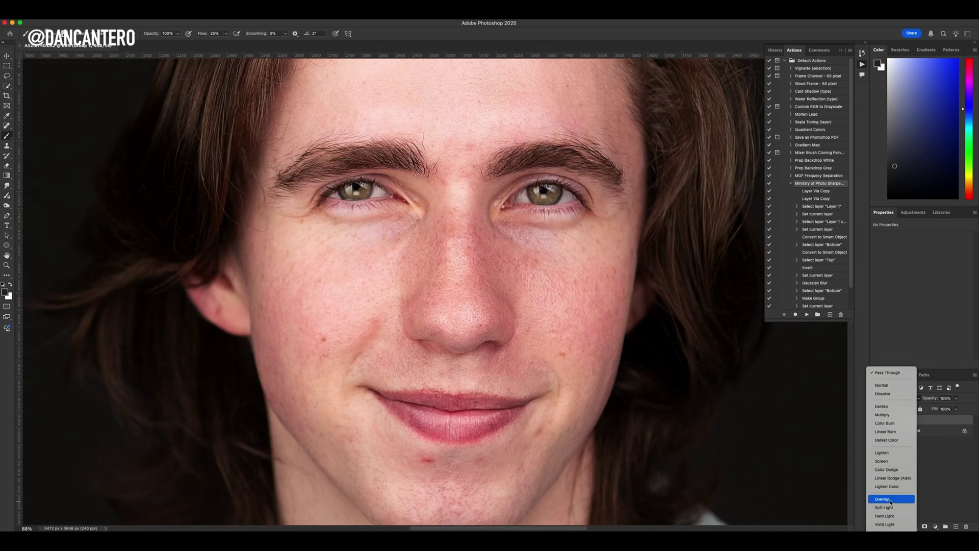
left_click(889, 499)
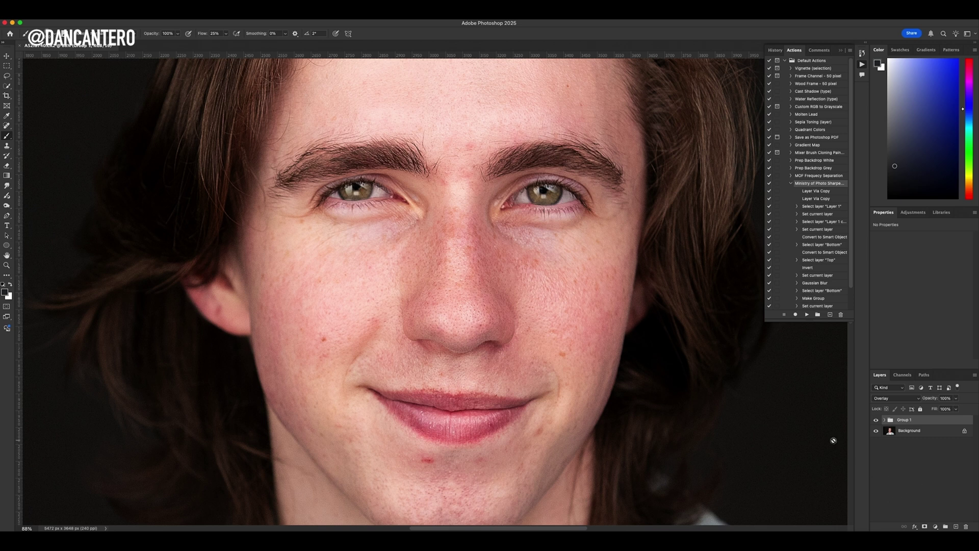
scroll(427, 272, "up", 3)
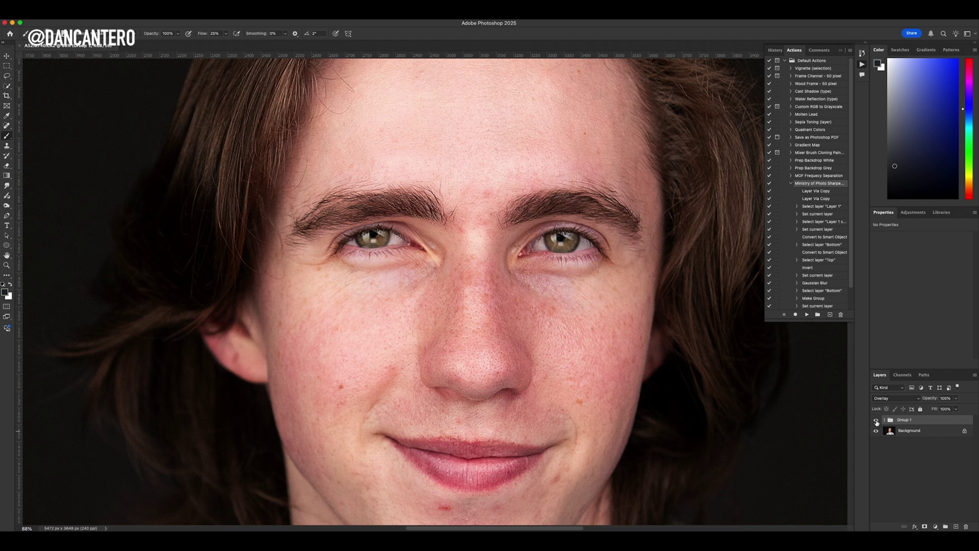
Step: Toggle the Overlay group's visibility to compare the whole face with and without sharpening
left_click(876, 420)
left_click(877, 421)
left_click(876, 421)
left_click(877, 421)
Step: Add a black inverted layer mask to Group 1 and paint the sharpening back over both eyes in white at 15% brush flow
left_click(925, 527)
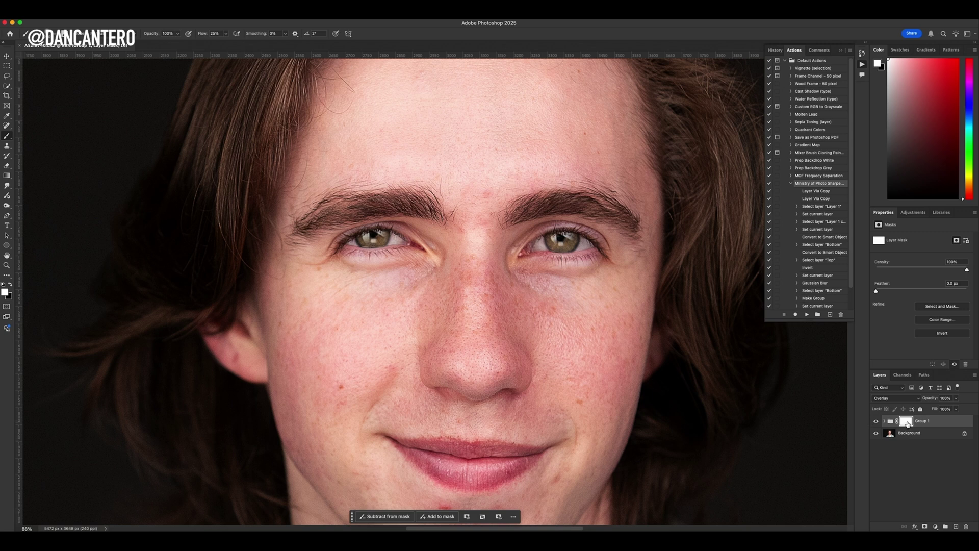
key("super+i")
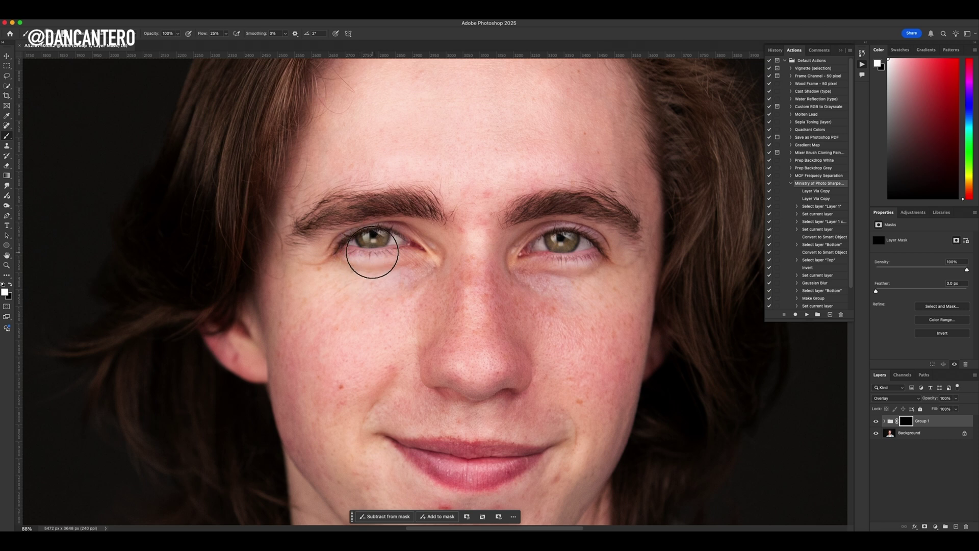
left_click_drag(204, 36, 200, 38)
mouse_move(417, 217)
left_mouse_down()
mouse_move(423, 207)
mouse_move(363, 214)
mouse_move(431, 244)
mouse_move(317, 255)
mouse_move(572, 261)
mouse_move(542, 258)
mouse_move(578, 254)
mouse_move(535, 230)
mouse_move(597, 217)
mouse_move(525, 212)
mouse_move(607, 220)
mouse_move(599, 250)
mouse_move(607, 272)
mouse_move(473, 269)
mouse_move(431, 247)
mouse_move(365, 267)
mouse_move(305, 266)
mouse_move(518, 201)
mouse_move(509, 210)
mouse_move(606, 280)
left_mouse_up()
Step: Toggle the masked group's visibility to compare the eyes before and after sharpening
left_click(875, 423)
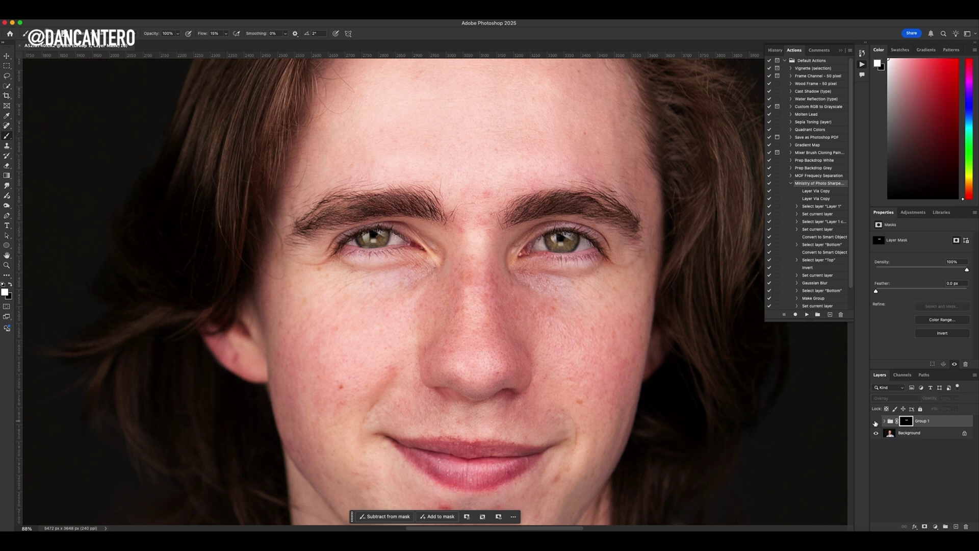
left_click(875, 423)
left_click(875, 422)
left_click(875, 422)
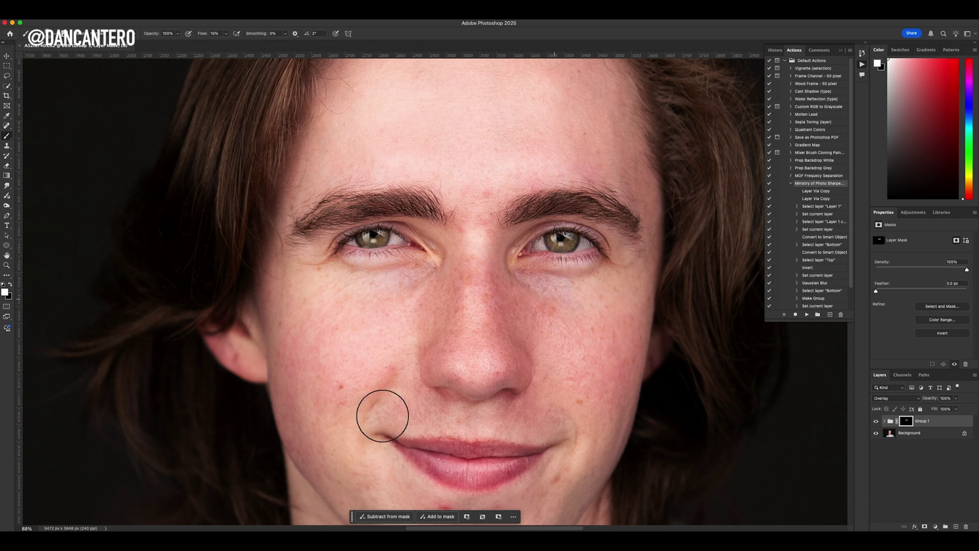
Step: Switch to Lightroom Classic, open the potted plant interior photo from the Library grid and inspect the basket and TV area close up
left_click(252, 540)
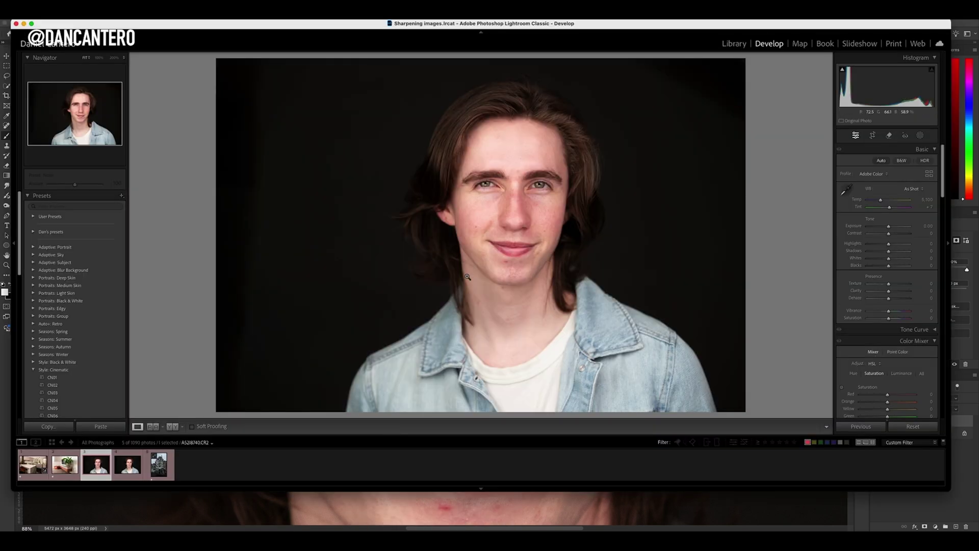
left_click(734, 44)
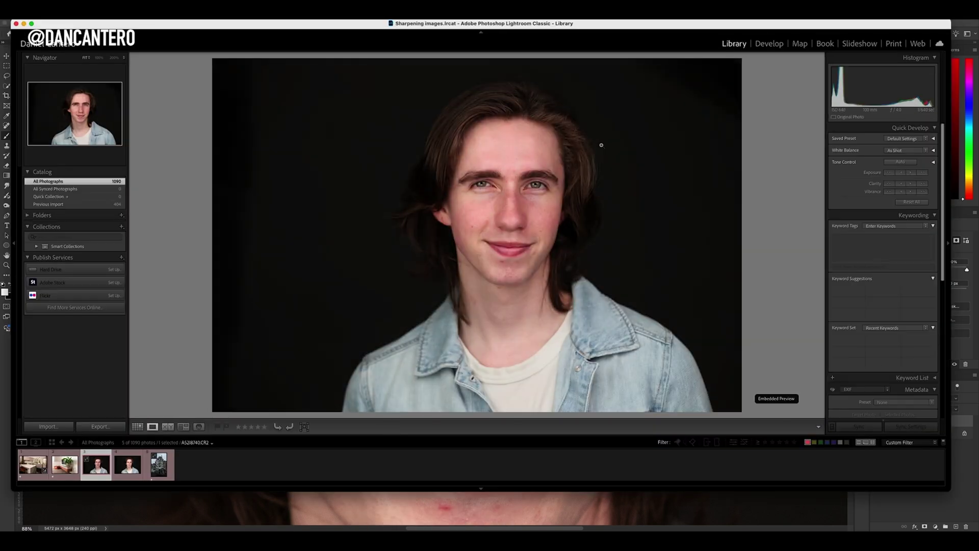
key("g")
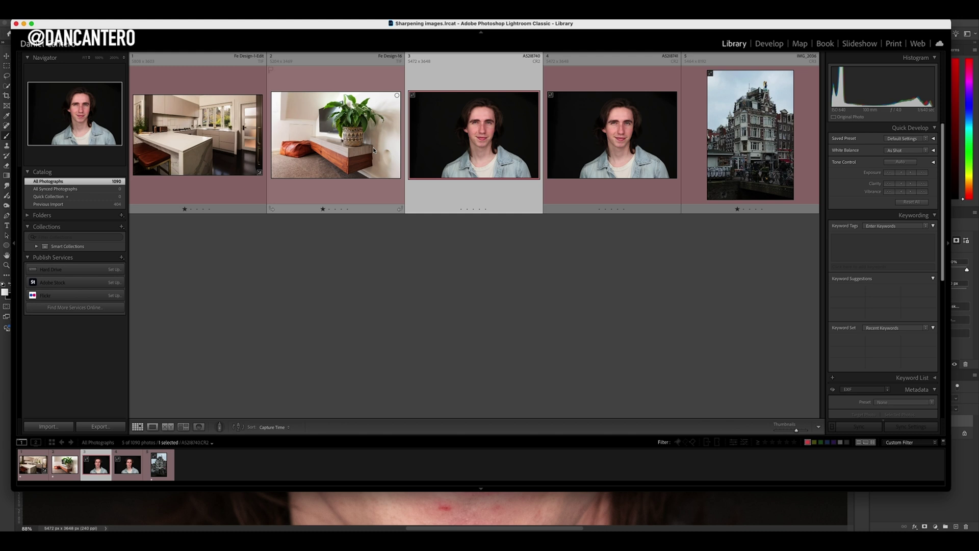
double_click(353, 147)
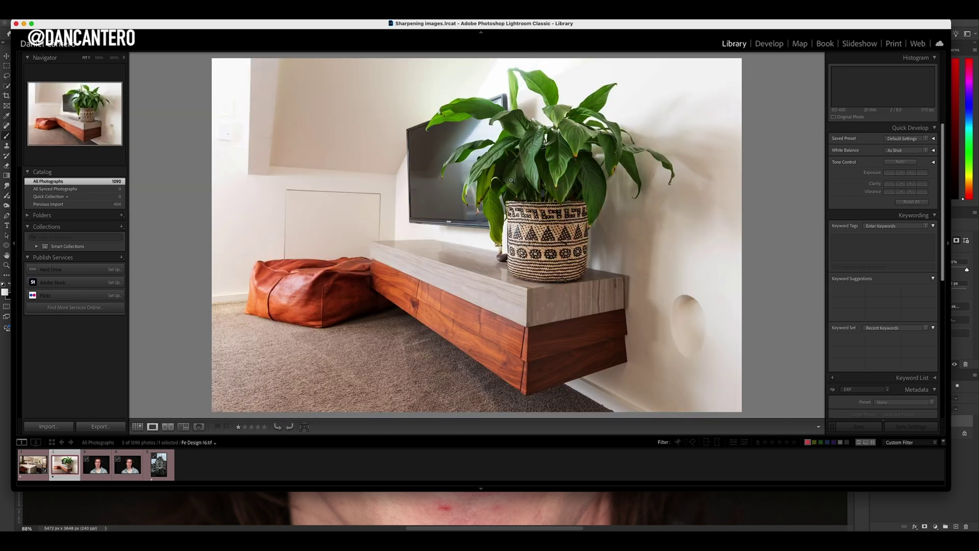
left_click(519, 230)
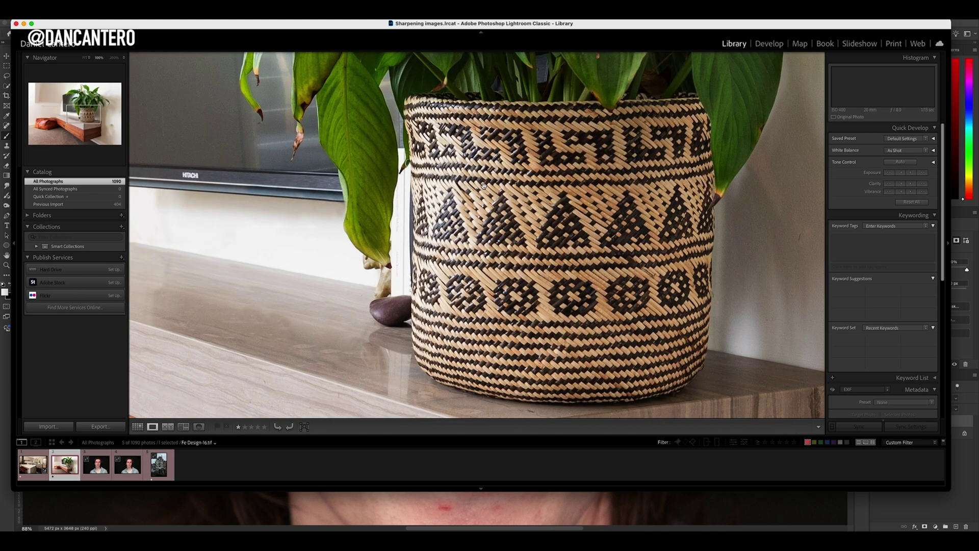
left_click_drag(435, 184, 578, 261)
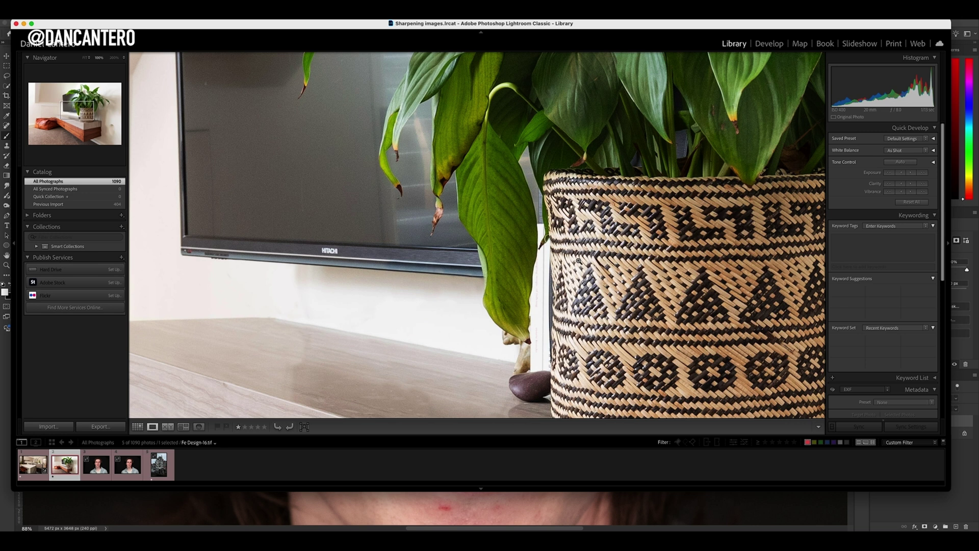
left_click(578, 260)
Step: Send the plant photo to Adobe Photoshop 2025 with the Edit Original option
right_click(436, 191)
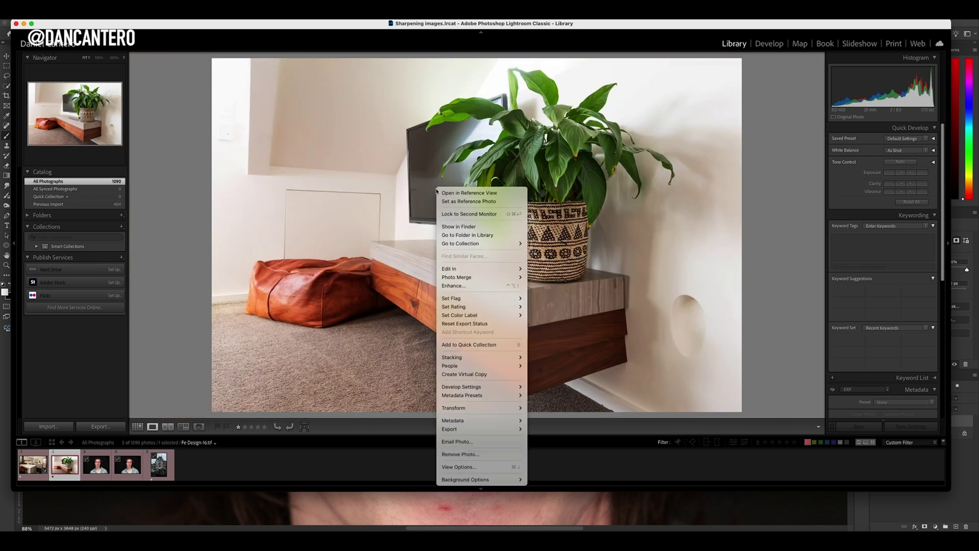
mouse_move(488, 269)
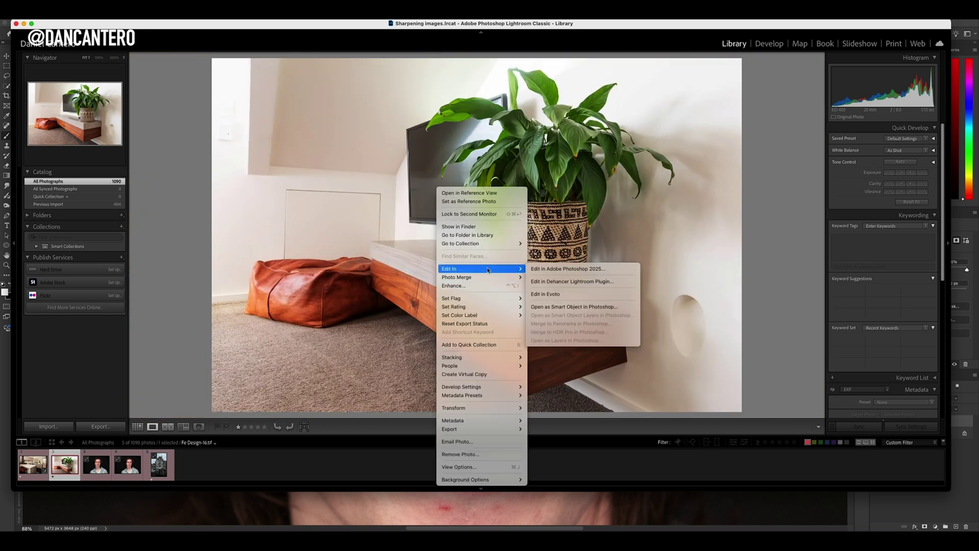
left_click(546, 270)
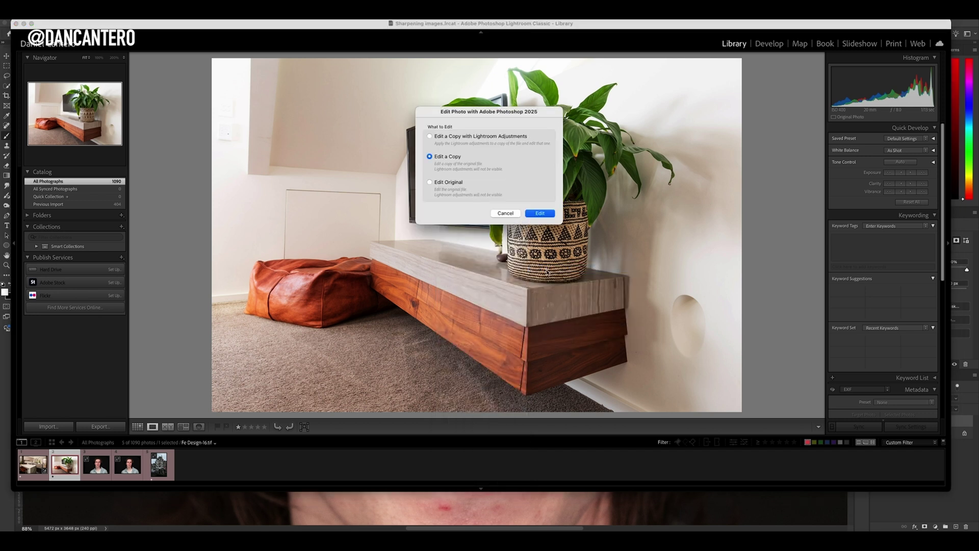
left_click(429, 182)
left_click(539, 213)
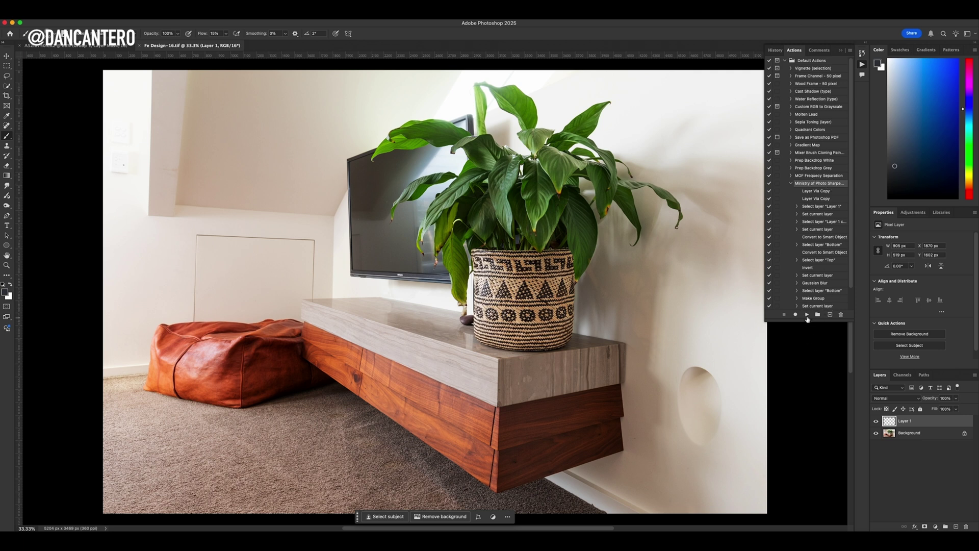
Step: Delete Layer 1 so that only the Background layer remains in Fe Design-16.tif
right_click(929, 423)
left_click(929, 424)
right_click(937, 422)
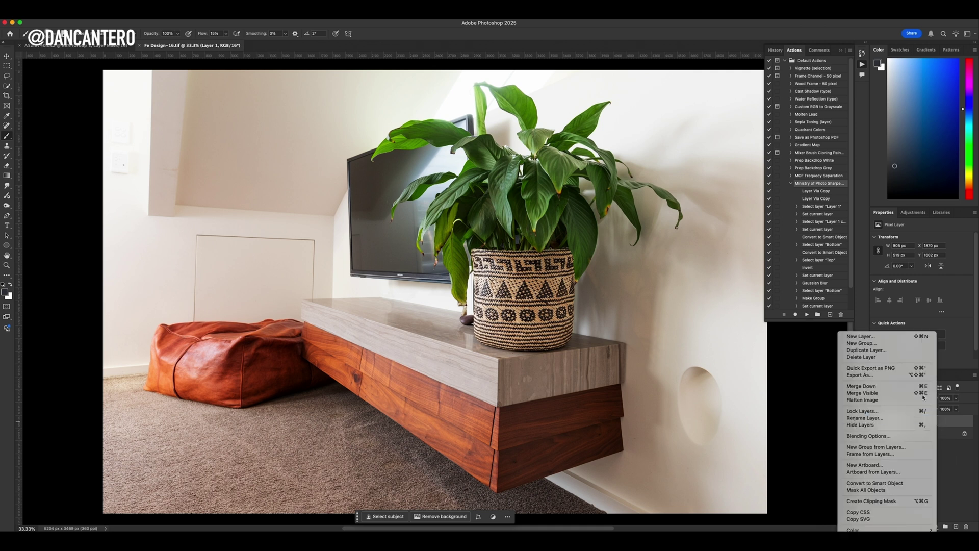
key("Escape")
key("Delete")
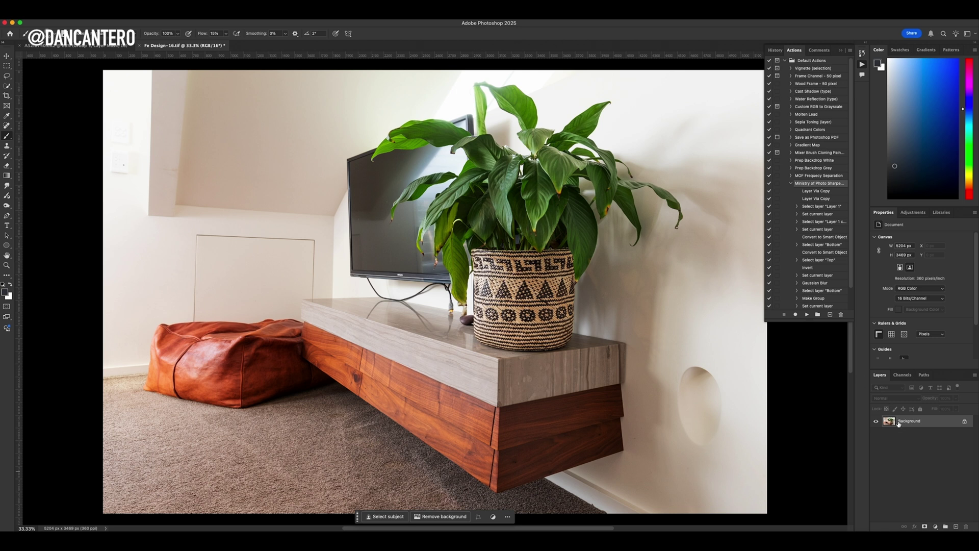
Step: Run the Ministry of Photo sharpening action on the plant photo and expand the resulting layer group
left_click(806, 315)
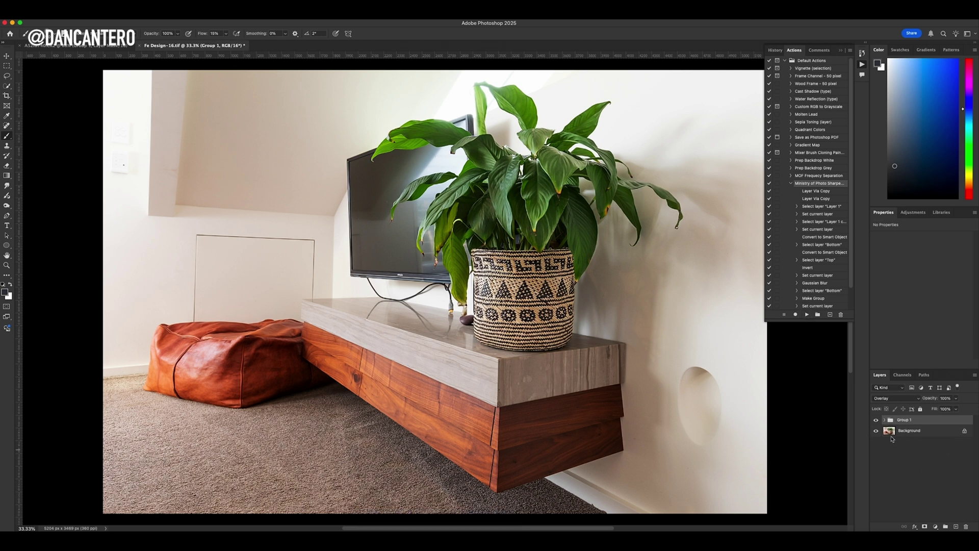
left_click(883, 421)
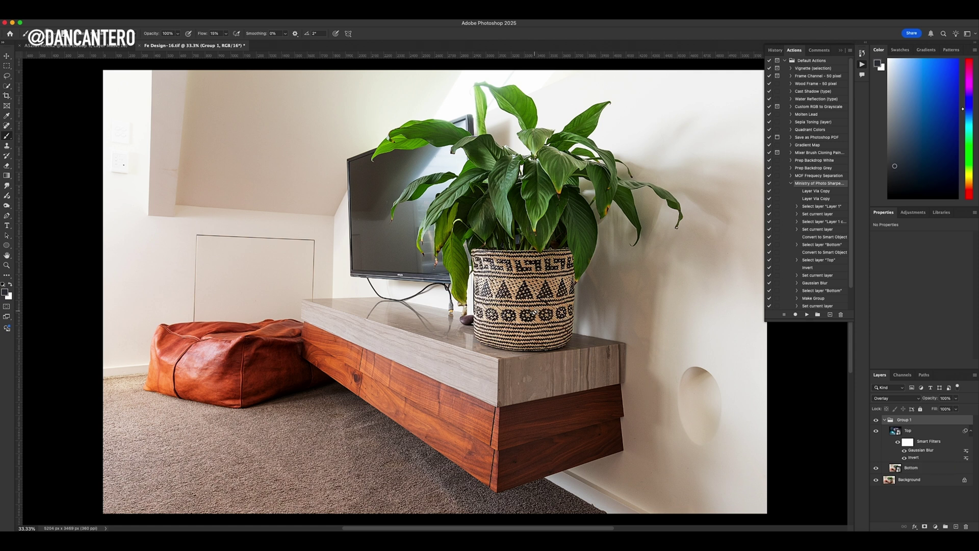
Step: Inspect the basket and leaves close up, toggling Group 1's visibility to compare the image with and without sharpening
scroll(525, 307, "up", 3)
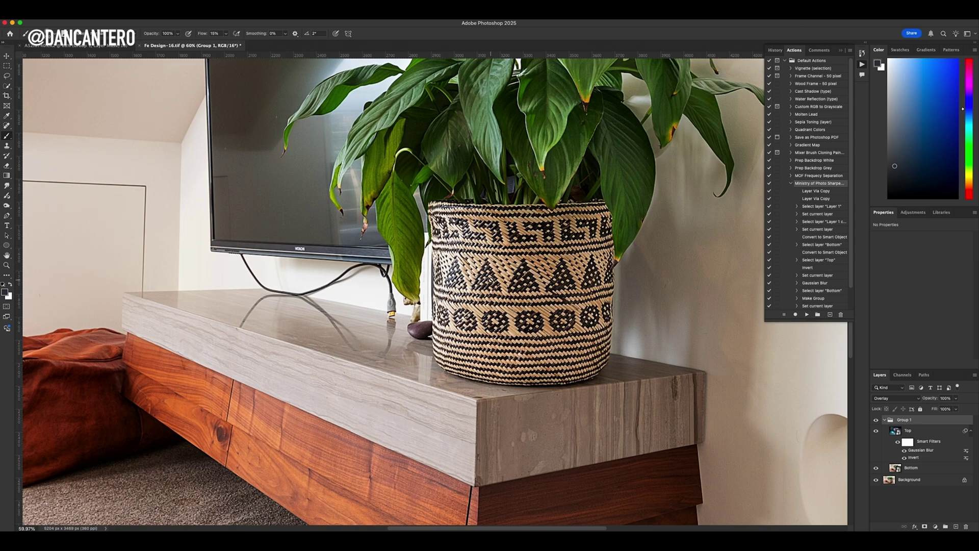
left_click(491, 281)
left_click(489, 203)
scroll(530, 250, "up", 3)
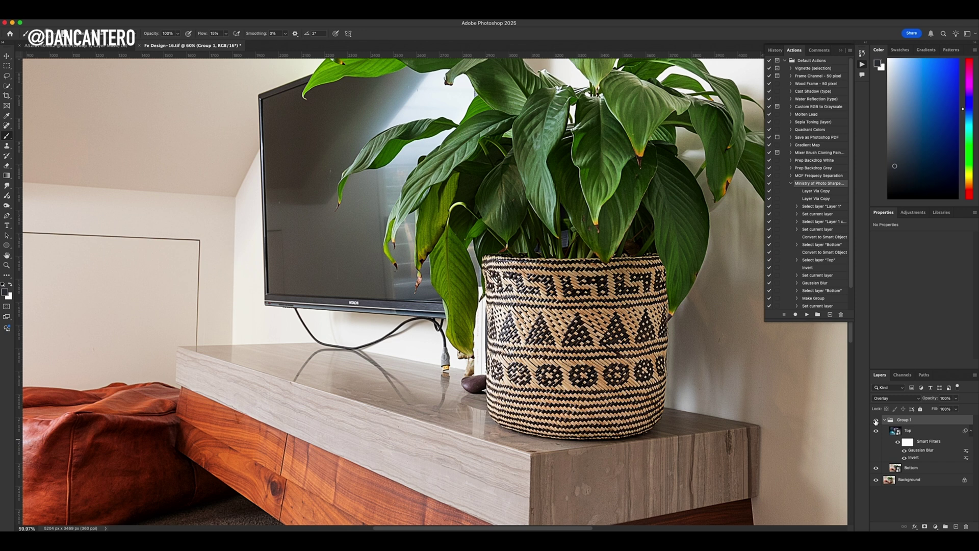
left_click(875, 420)
left_click(875, 421)
left_click(875, 421)
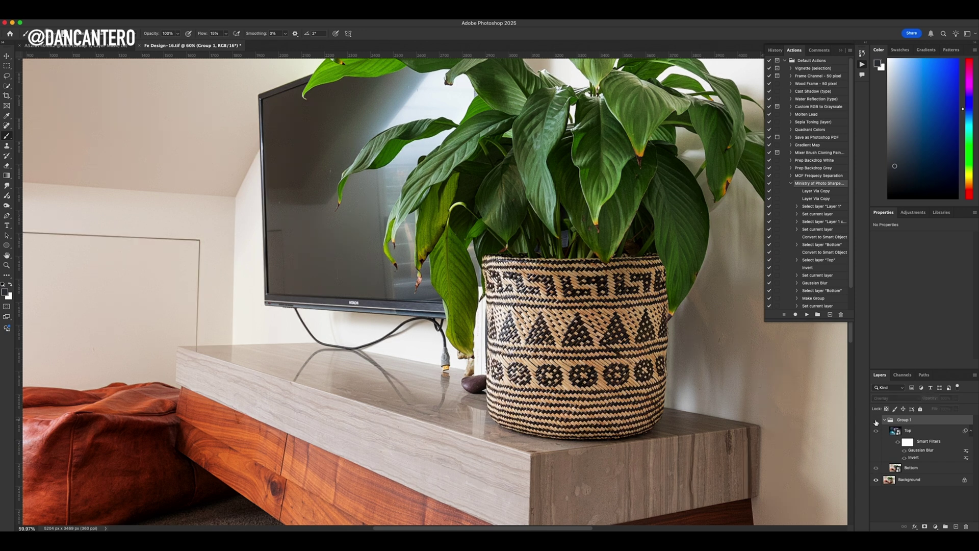
left_click(875, 421)
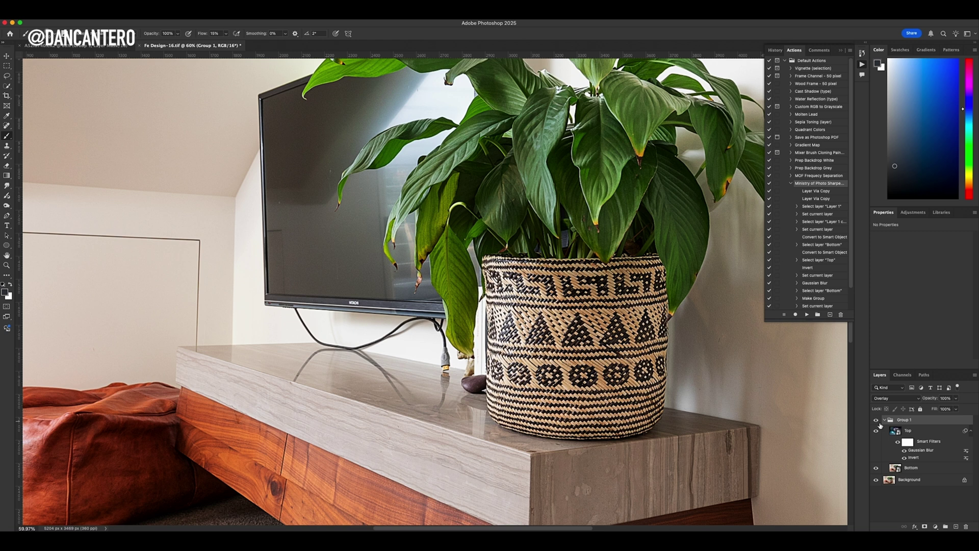
Step: Reopen the Gaussian Blur smart filter on the Top layer, lower its radius and apply the change
left_click(929, 456)
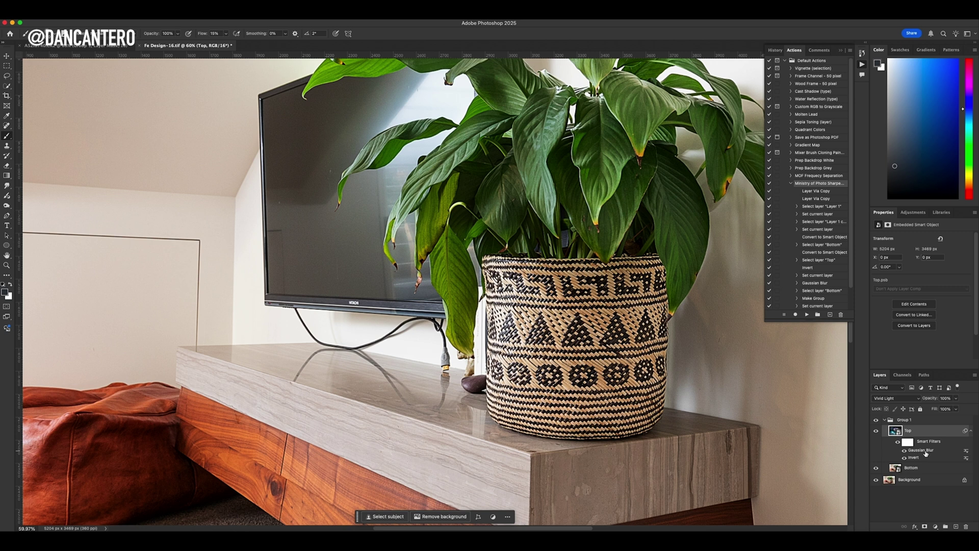
double_click(925, 450)
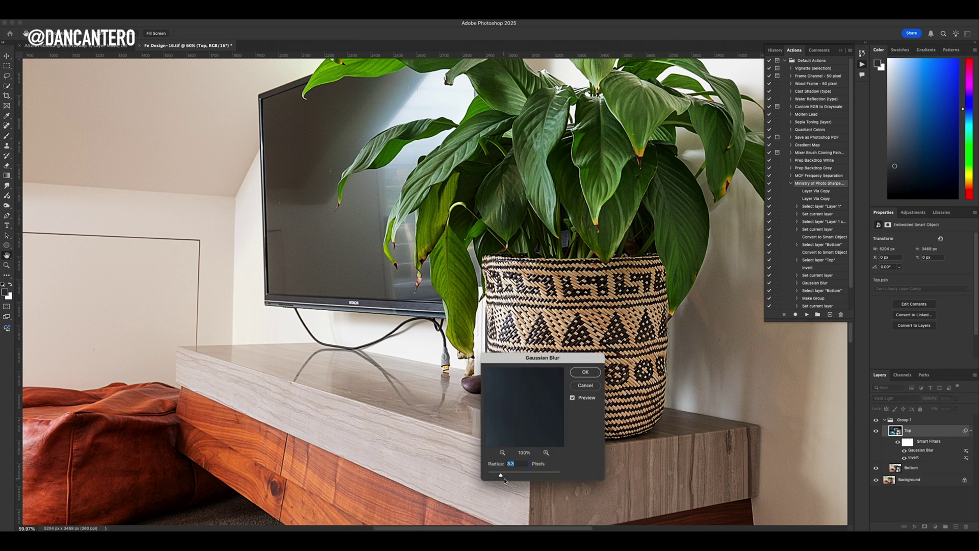
left_click_drag(500, 477, 497, 477)
left_click_drag(497, 478, 496, 478)
left_click(586, 372)
key("b")
Step: Toggle Group 1's visibility to compare the plant photo with and without the reduced-radius sharpening
left_click(877, 419)
left_click(876, 420)
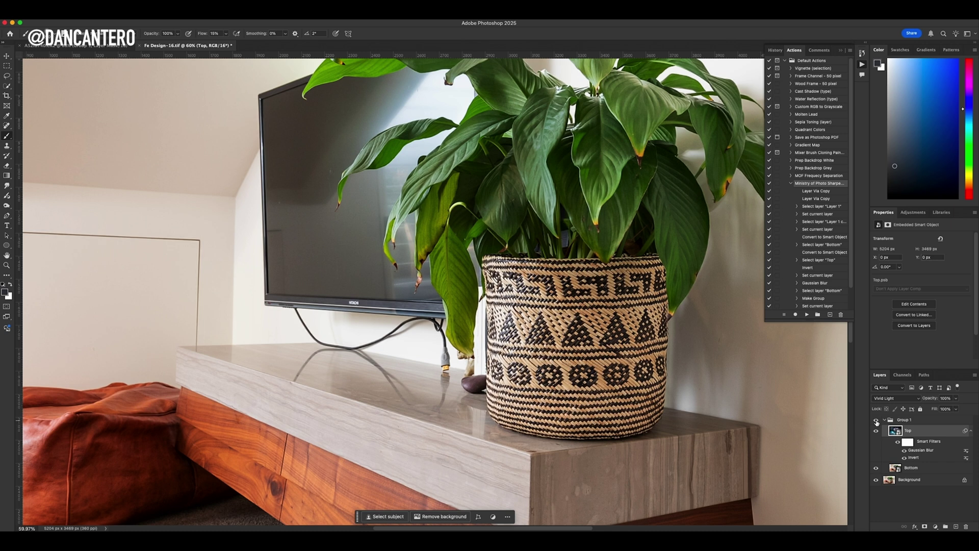
left_click(876, 420)
left_click(876, 420)
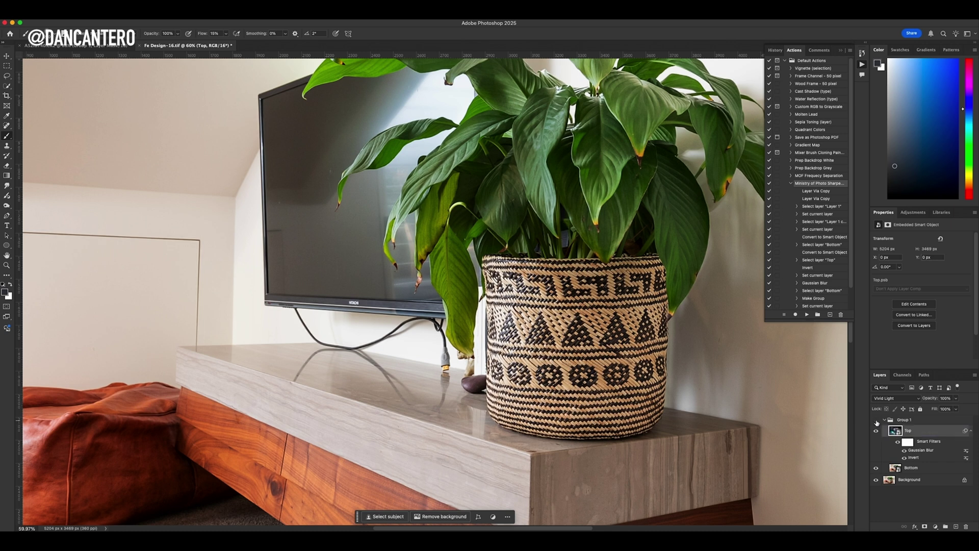
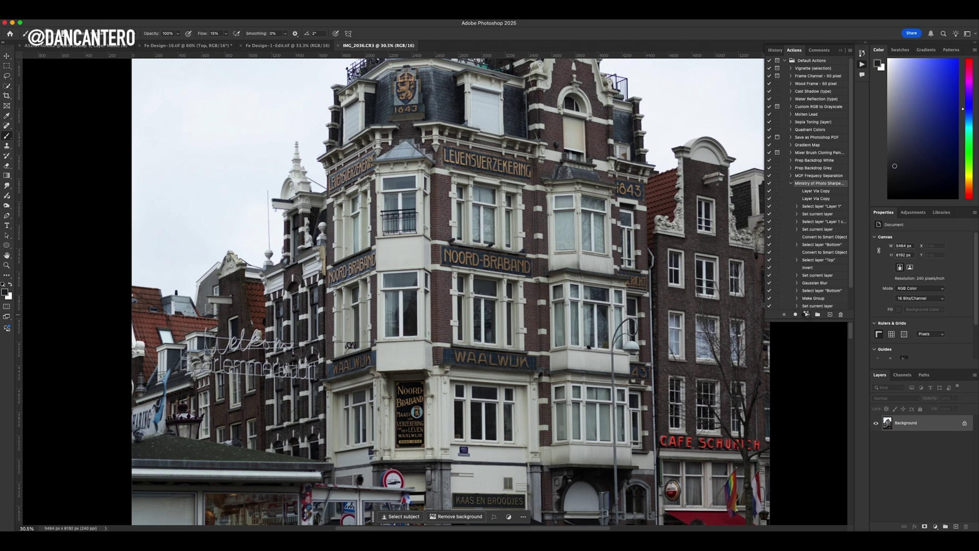
Step: Run the Ministry of Photo sharpening action on the IMG_2036 building photo and hide Group 1 to compare the facade details
left_click(805, 314)
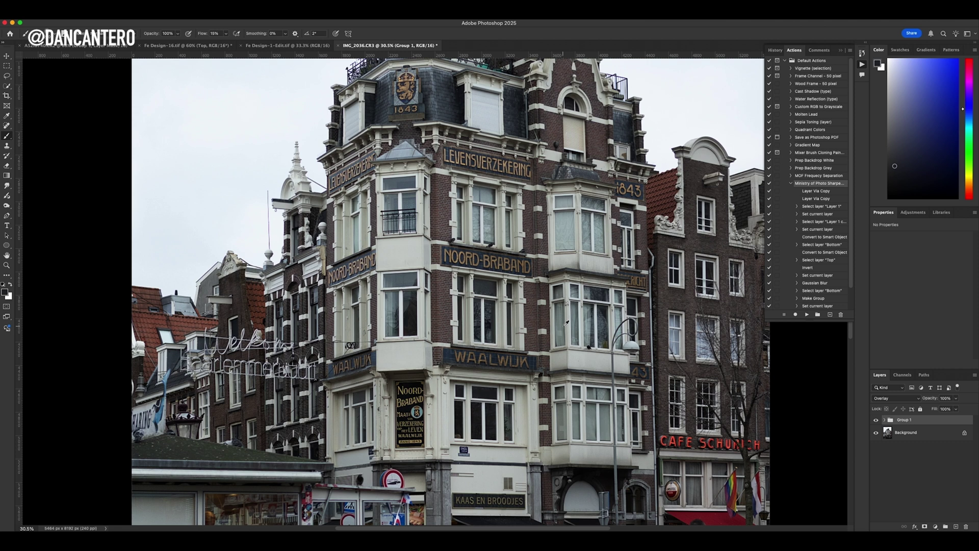
scroll(565, 323, "up", 3)
scroll(538, 322, "left", 5)
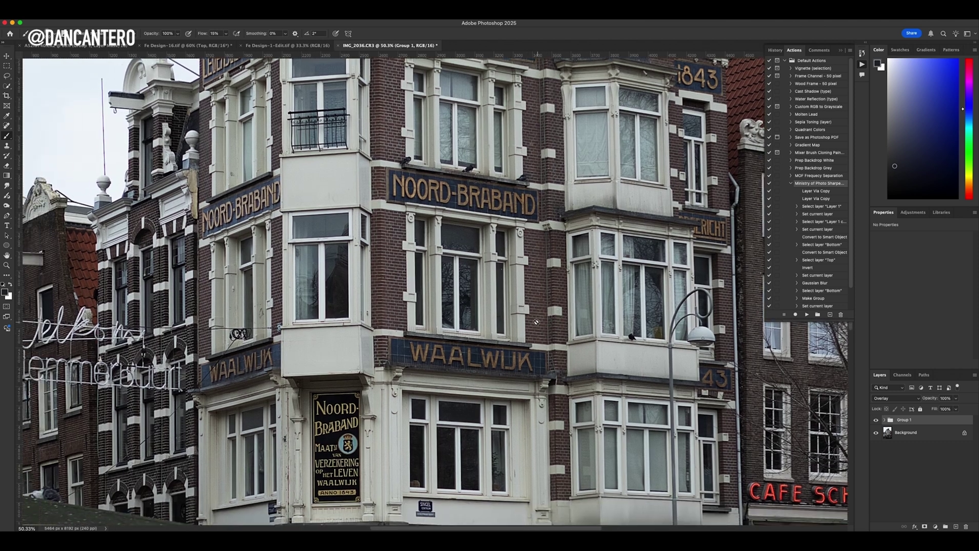
scroll(536, 322, "right", 3)
scroll(537, 323, "down", 2)
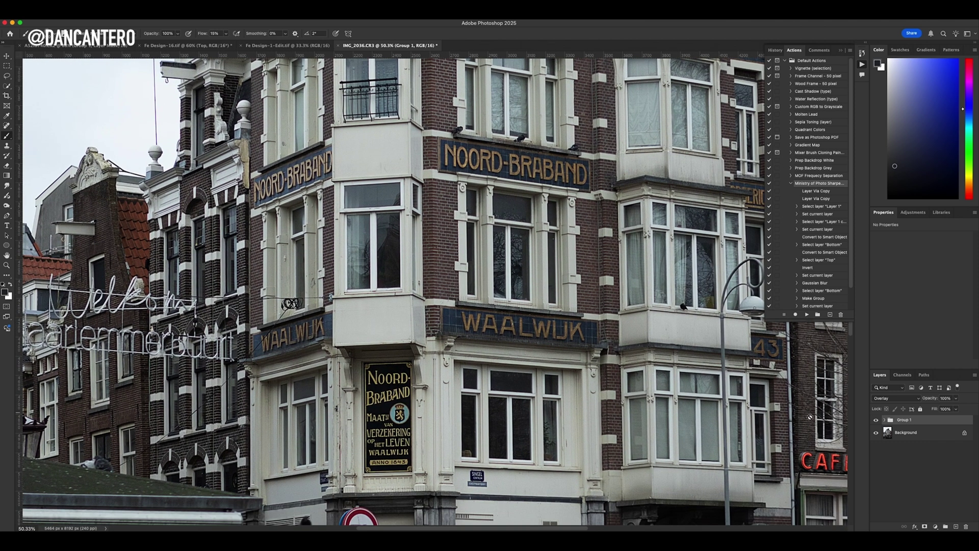
left_click(876, 422)
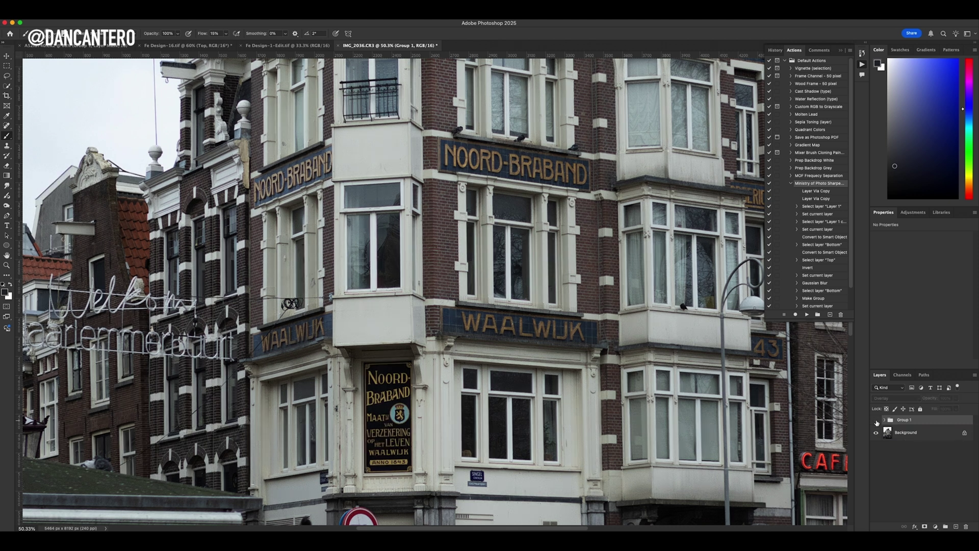
Step: Toggle Group 1's visibility repeatedly to compare the building facade with and without sharpening, leaving the group shown
left_click(876, 421)
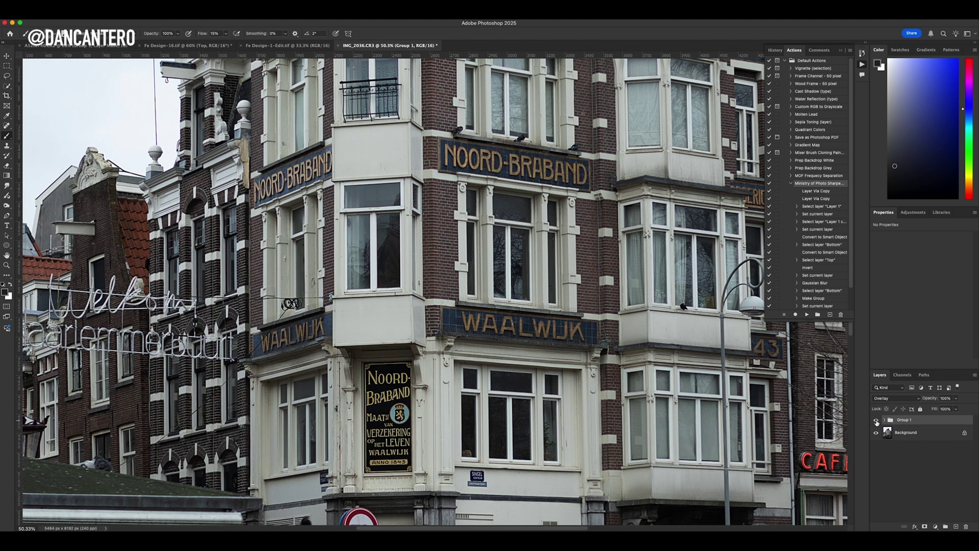
left_click(876, 421)
left_click(876, 421)
left_click(876, 420)
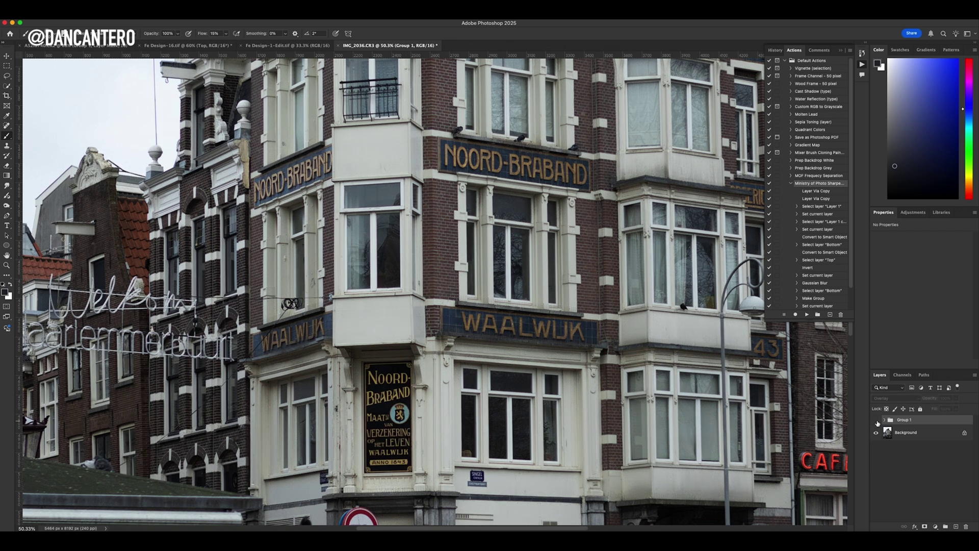
left_click(877, 420)
left_click(876, 420)
left_click(876, 420)
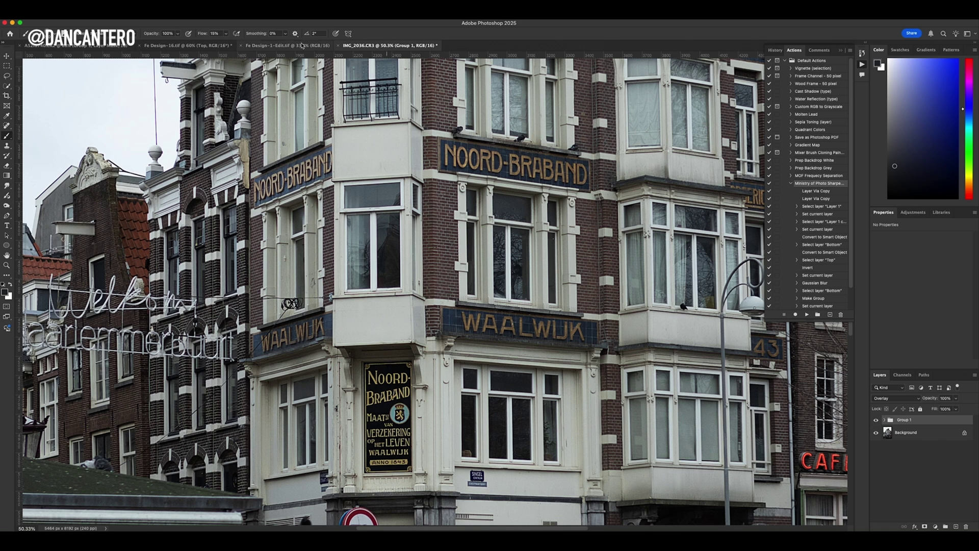
Step: Run the Ministry of Photo sharpening action on the Fe Design-1-Edit kitchen photo and toggle Group 1 to compare the whole image
left_click(302, 45)
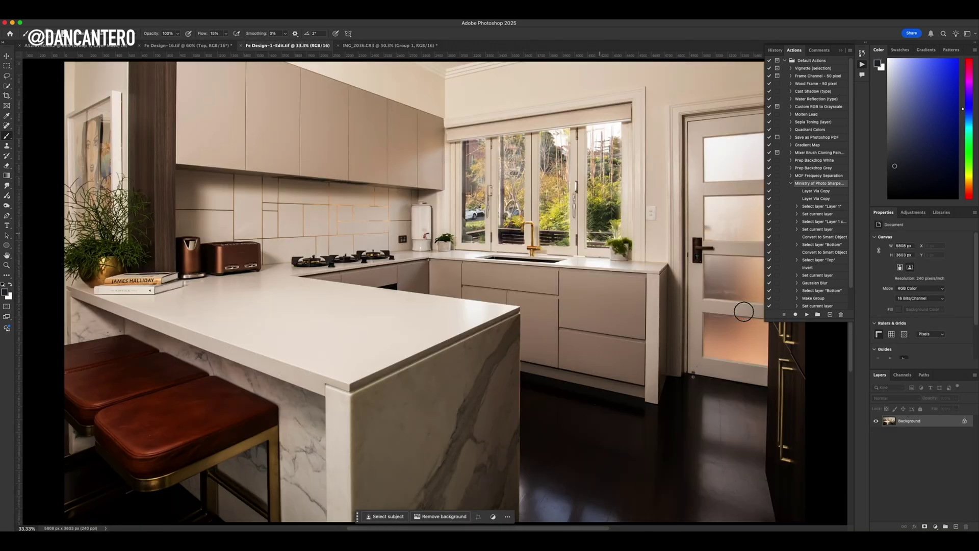
left_click(806, 314)
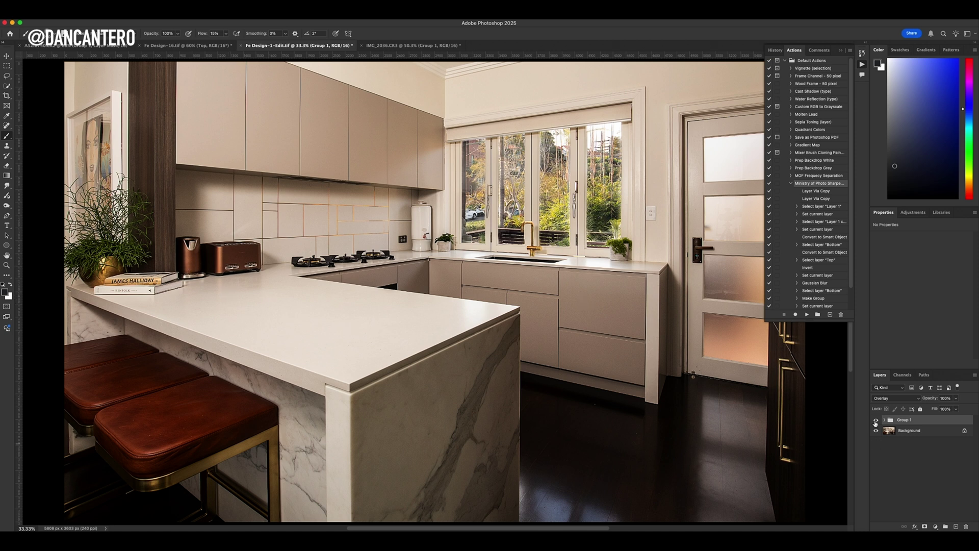
left_click(876, 420)
left_click(876, 420)
left_click(875, 420)
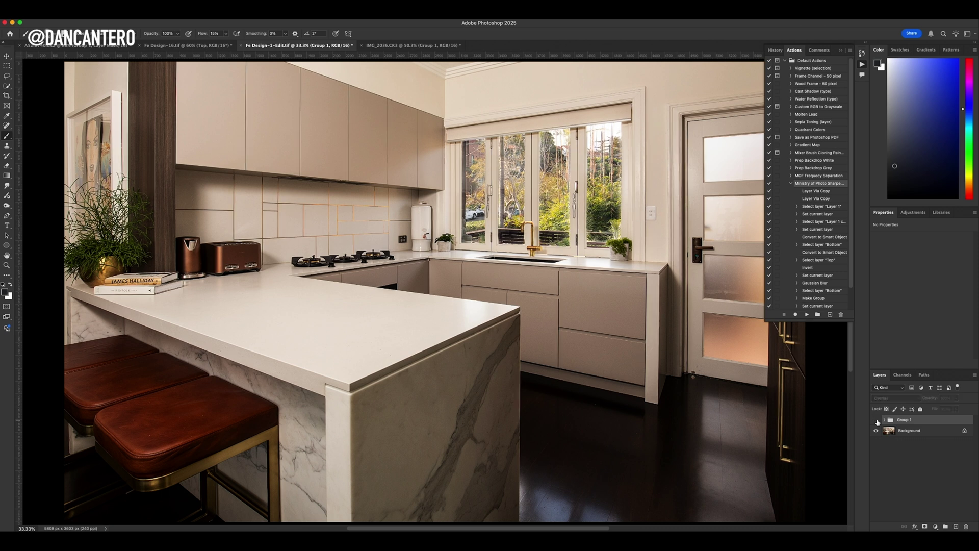
left_click(876, 420)
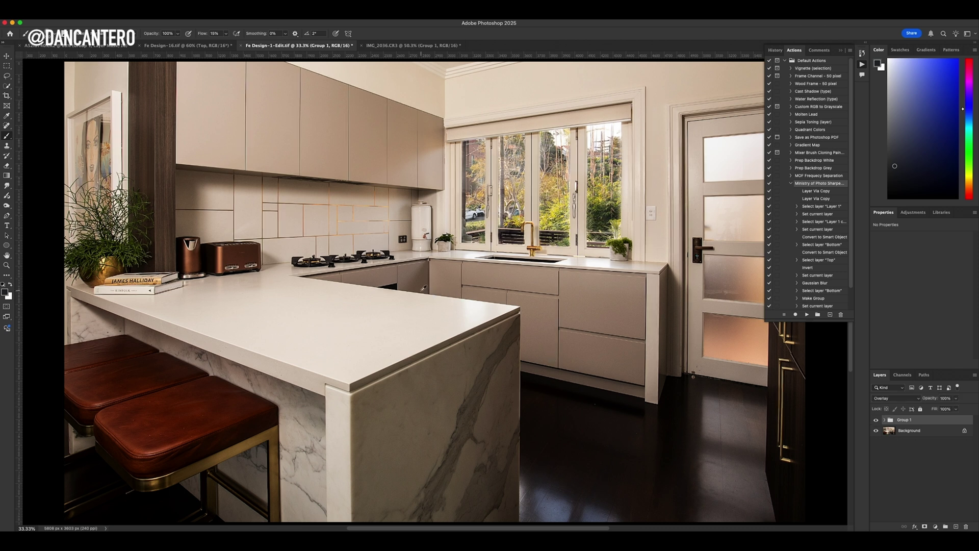
Step: Inspect the plant, books and toaster on the kitchen counter close up, toggling Group 1's visibility to compare the sharpening
scroll(423, 291, "up", 5)
scroll(420, 291, "left", 15)
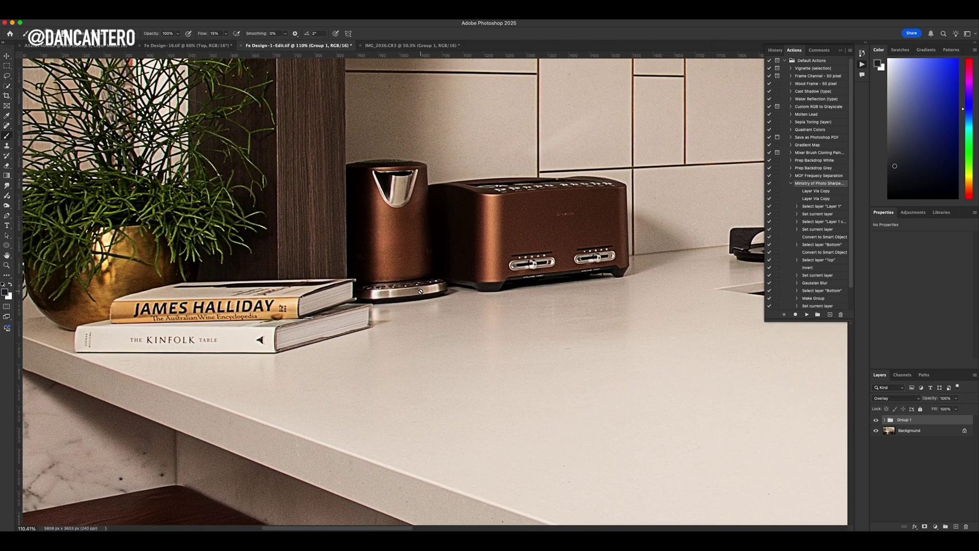
scroll(421, 291, "up", 5)
scroll(420, 291, "left", 3)
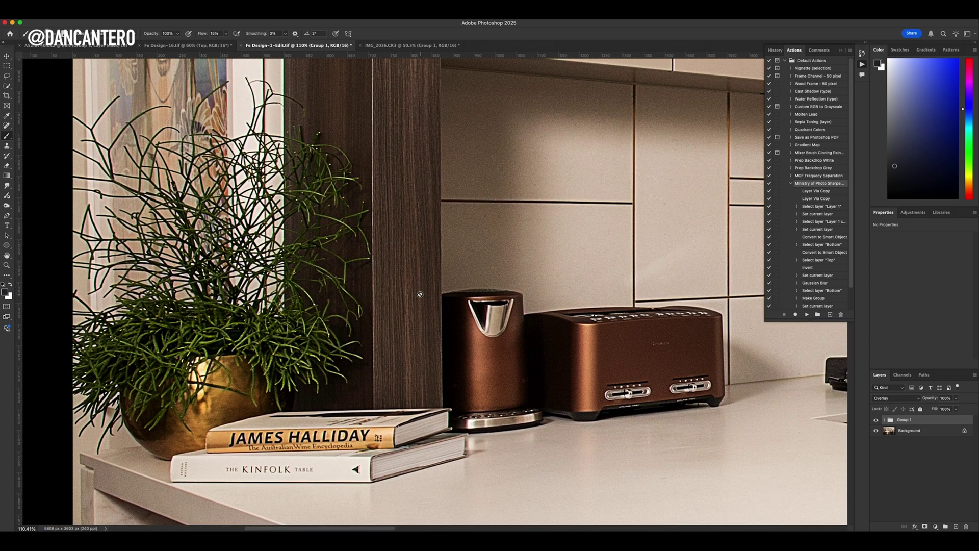
left_click(876, 421)
left_click(876, 420)
left_click(876, 420)
left_click(876, 420)
Step: Expand Group 1, reopen the Top layer's Gaussian Blur smart filter, slightly lower its radius and apply the change
left_click(884, 419)
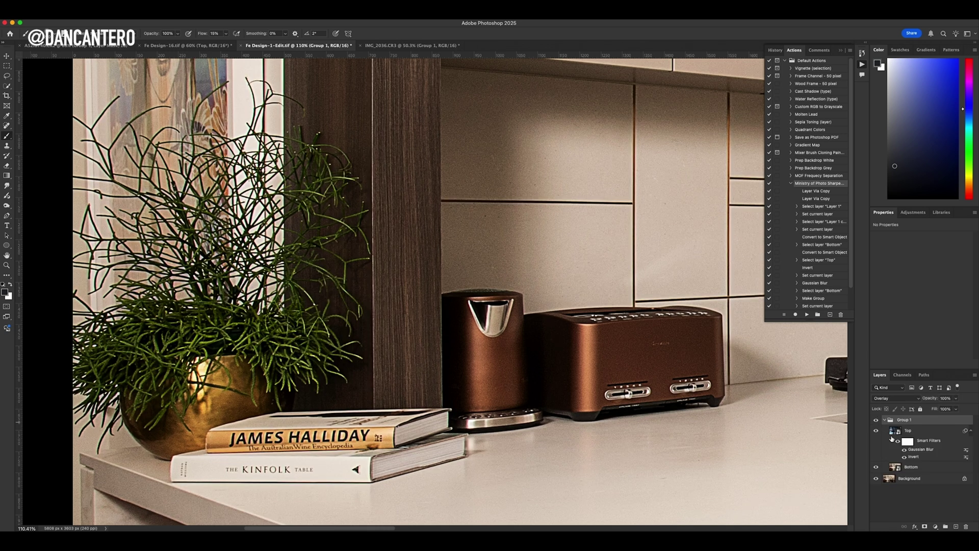
double_click(917, 451)
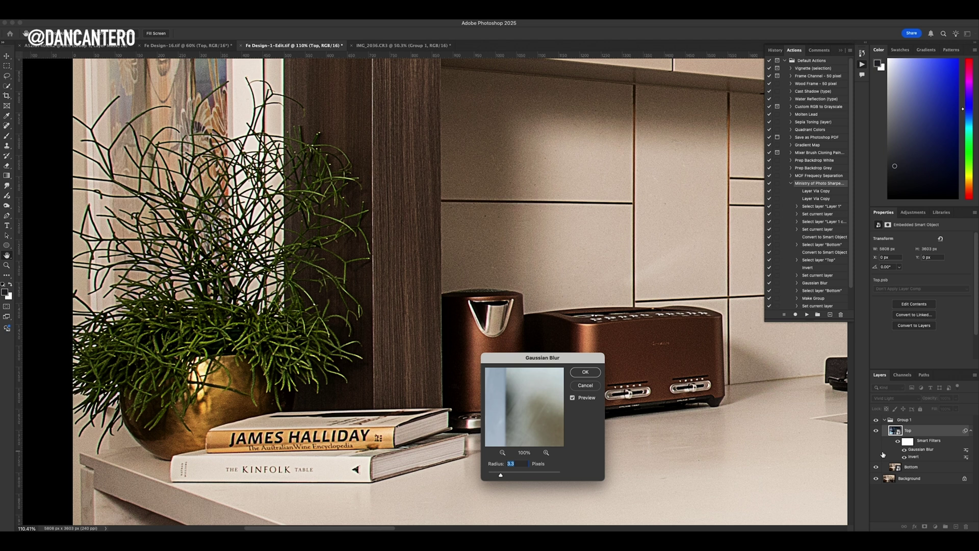
left_click_drag(501, 477, 498, 477)
left_click(585, 371)
key("b")
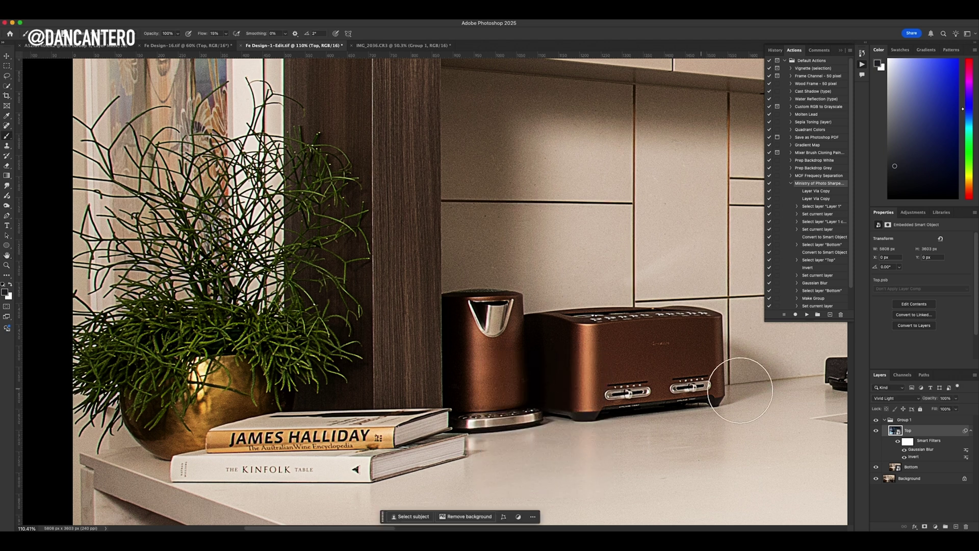
Step: Toggle Group 1's visibility to compare the kitchen counter details with and without the reduced-radius sharpening
left_click(876, 420)
left_click(876, 420)
left_click(876, 420)
left_click(876, 421)
left_click(876, 420)
left_click(876, 420)
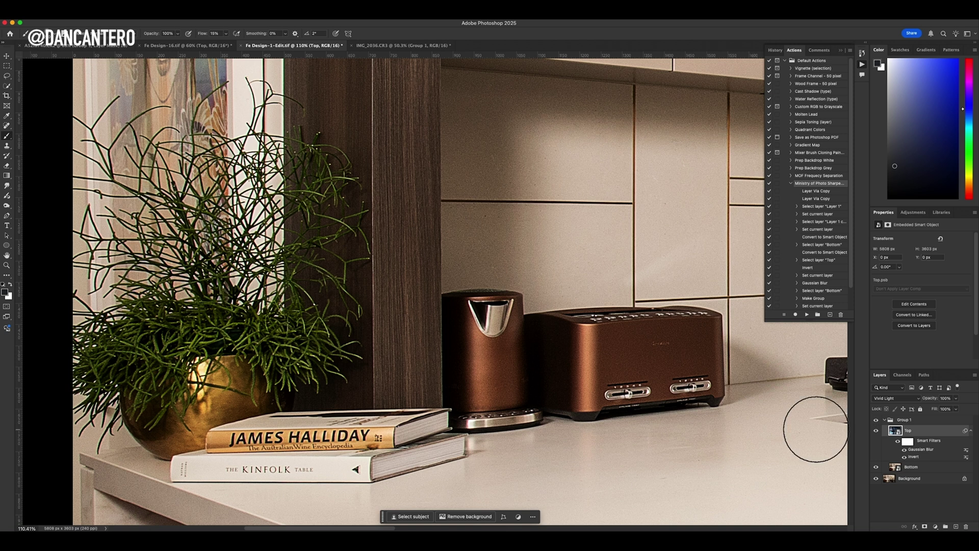